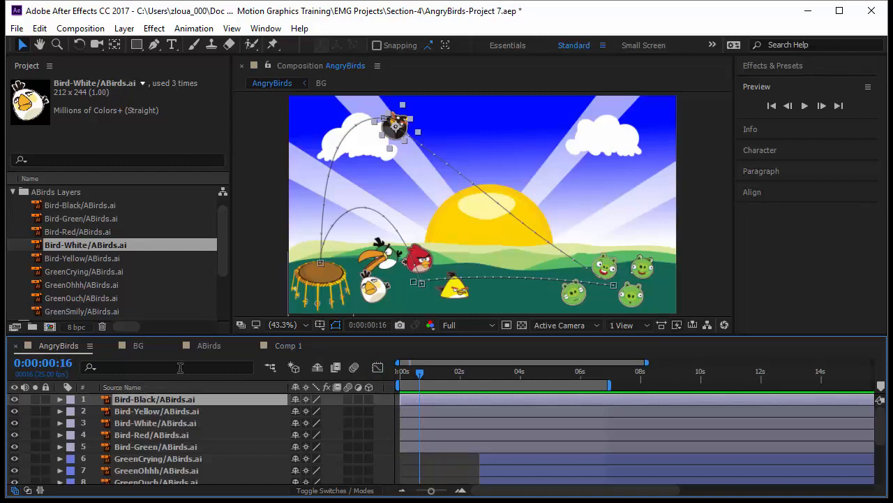
# - Solo the Bird-Black layer and preview its animation with the work area ending at about 4 seconds
pyautogui.moveTo(409, 379); pyautogui.dragTo(467, 395)
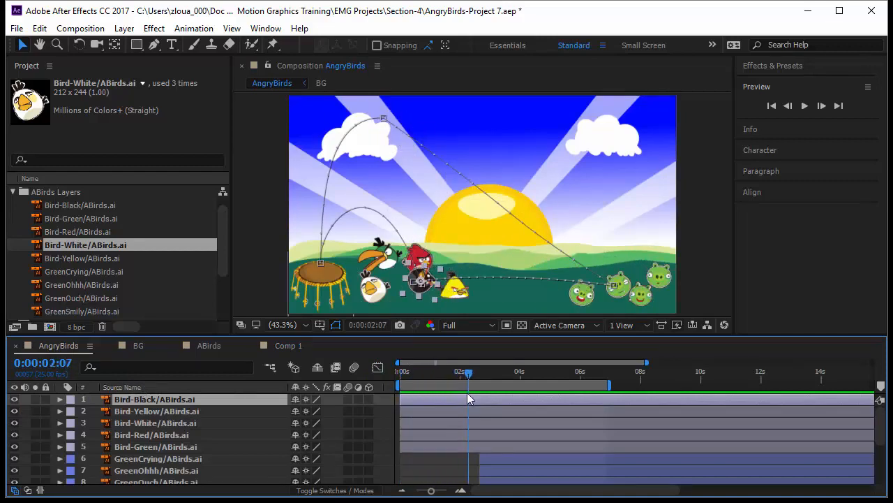
pyautogui.click(34, 400)
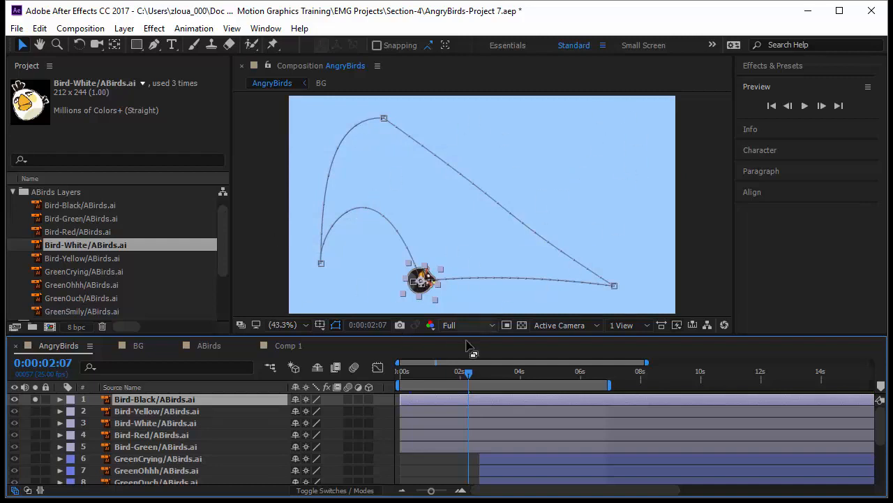
pyautogui.press('Home')
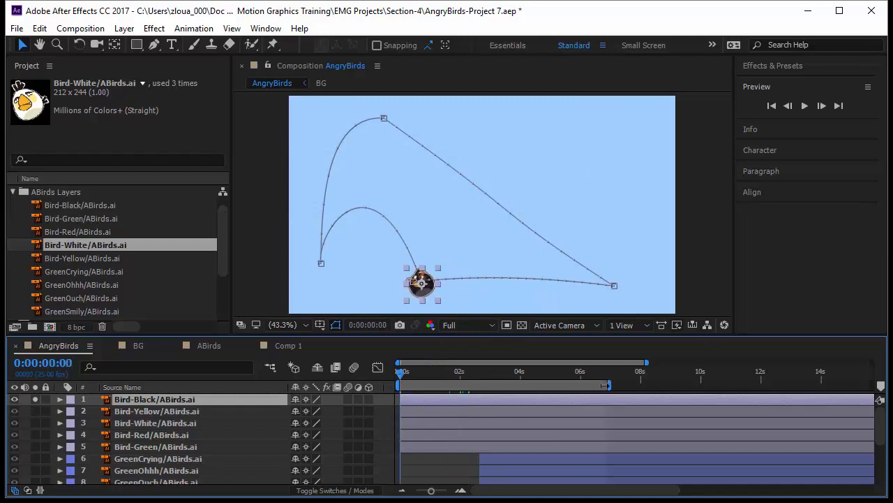
pyautogui.moveTo(606, 385); pyautogui.dragTo(528, 385)
pyautogui.press('space')
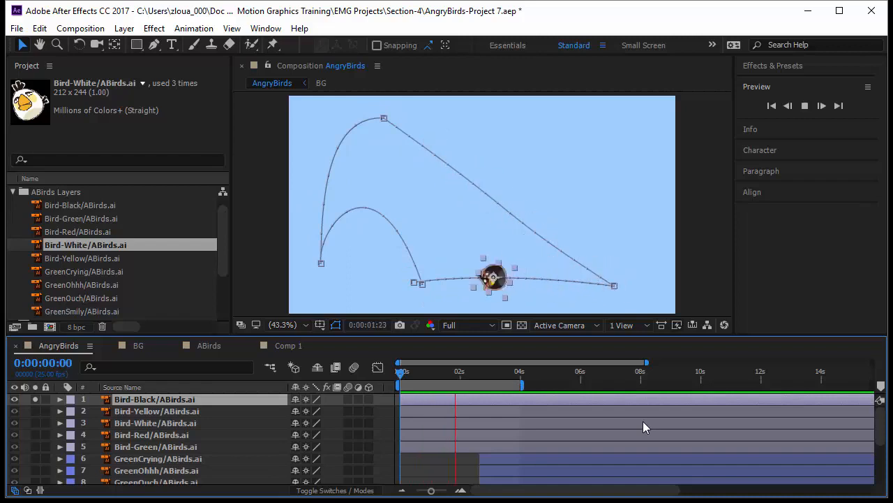
pyautogui.click(721, 293)
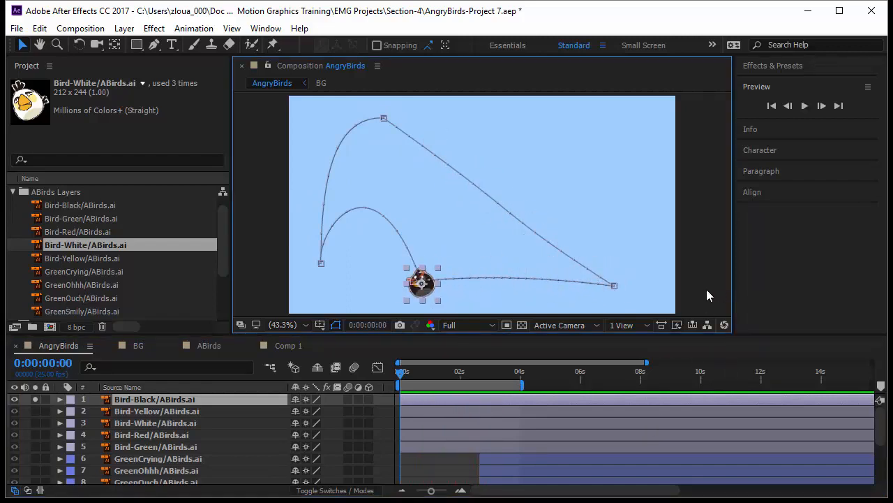
pyautogui.click(704, 289)
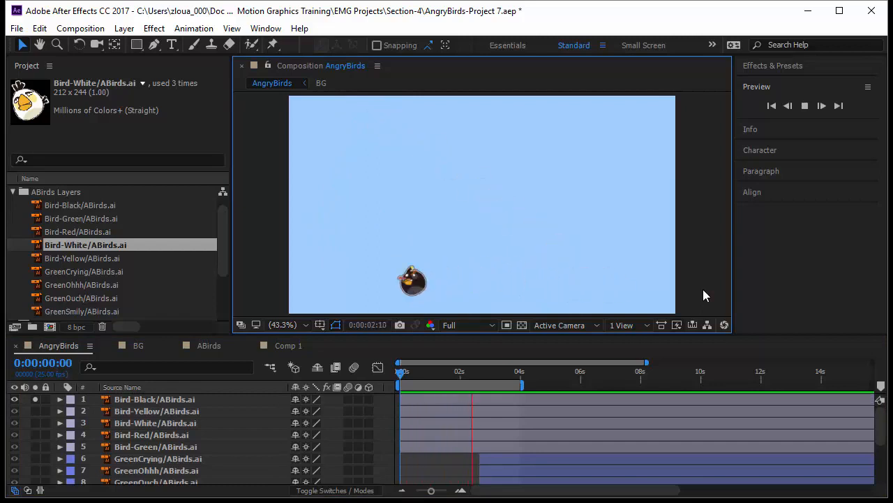
# - Reveal the keyframed properties of the Bird-Black layer and stop the preview near the start of the timeline
pyautogui.click(133, 399)
pyautogui.press('u')
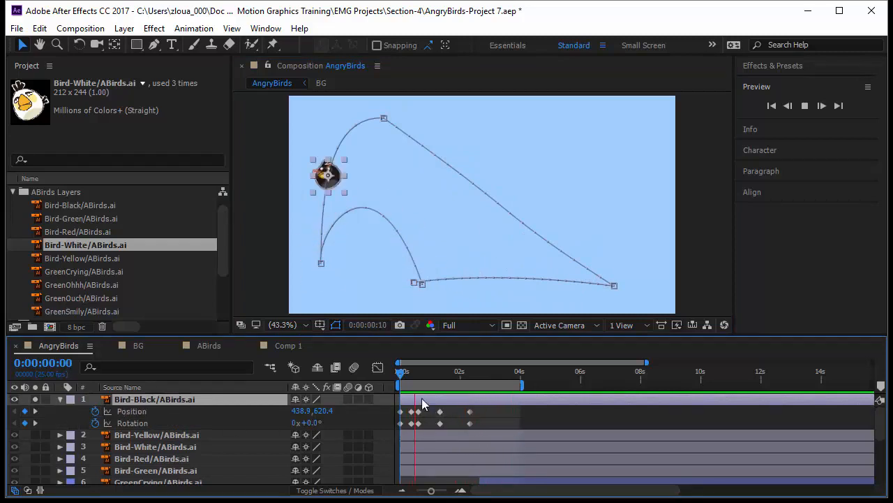
pyautogui.click(398, 373)
pyautogui.click(400, 375)
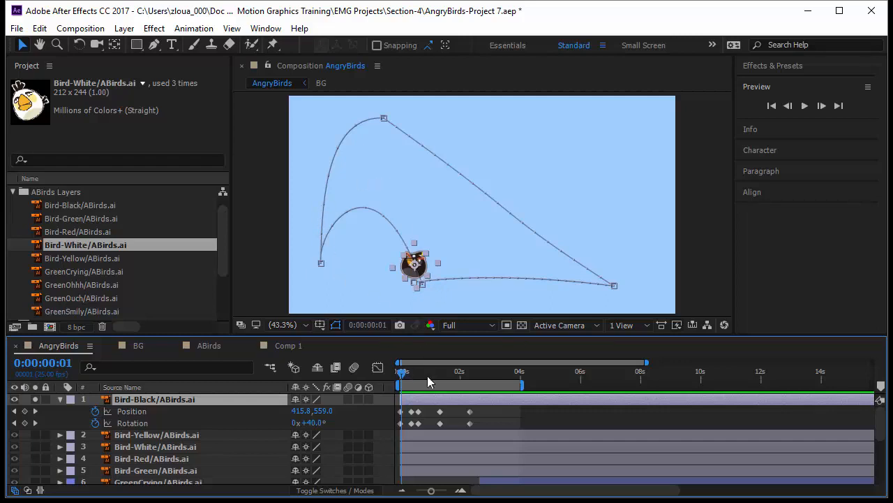
# - Apply Easy Ease In to Bird-Black's last Position keyframe and preview the motion from the beginning
pyautogui.moveTo(401, 378); pyautogui.dragTo(466, 397)
pyautogui.click(470, 412)
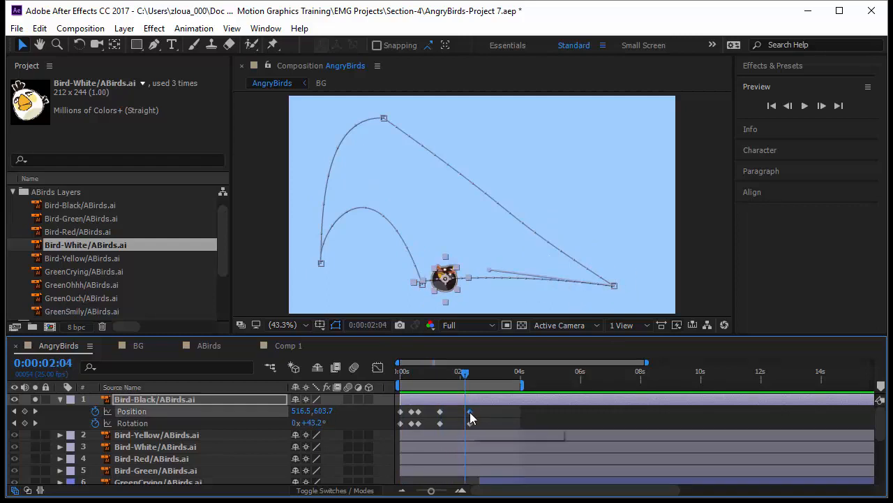
pyautogui.rightClick(469, 412)
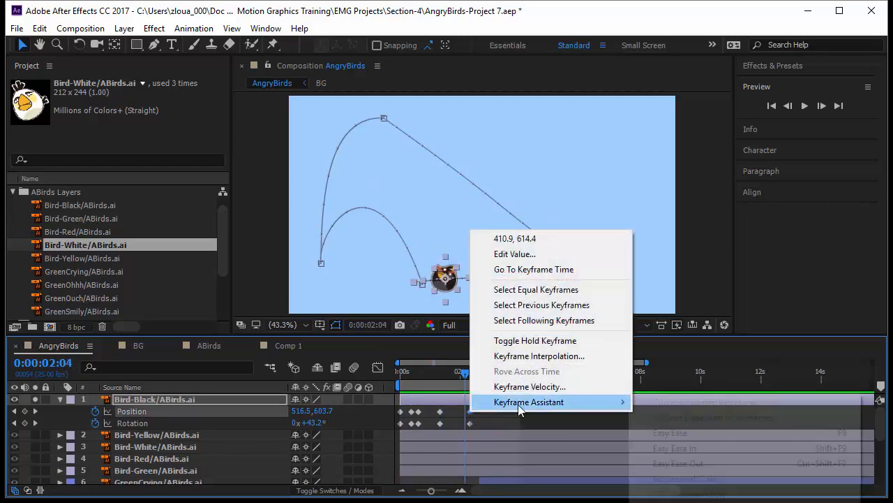
pyautogui.moveTo(520, 404)
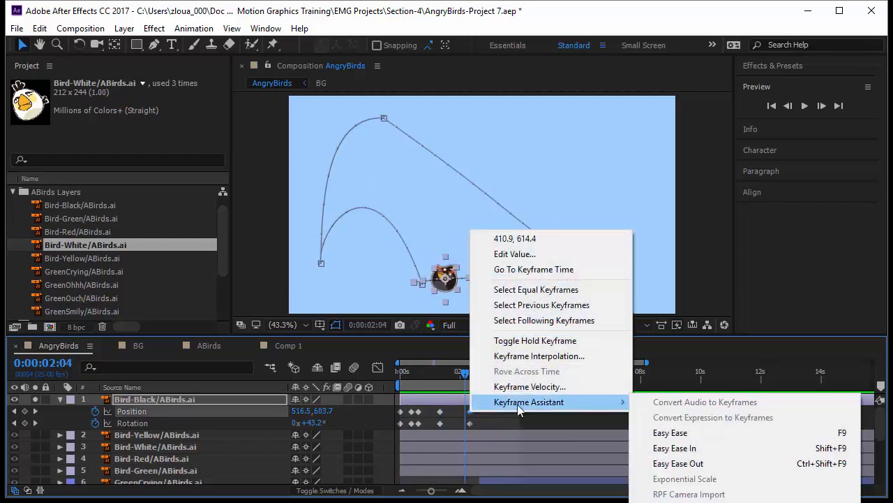
pyautogui.click(699, 448)
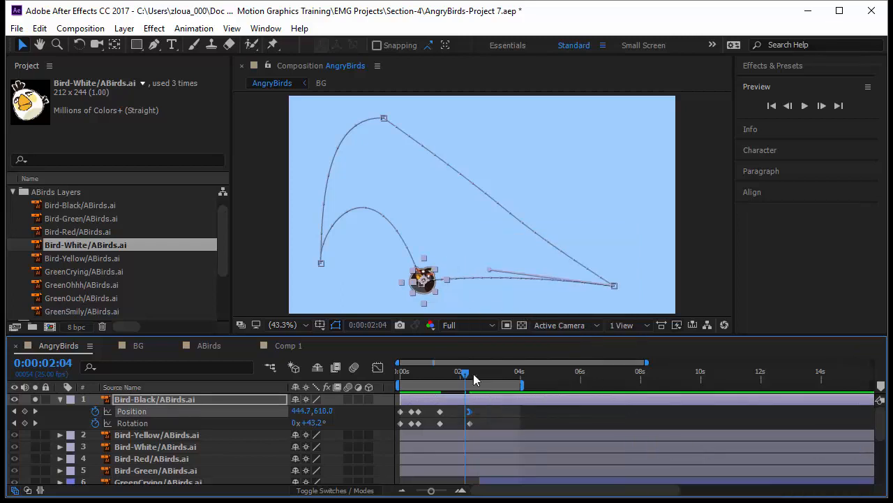
pyautogui.press('Home')
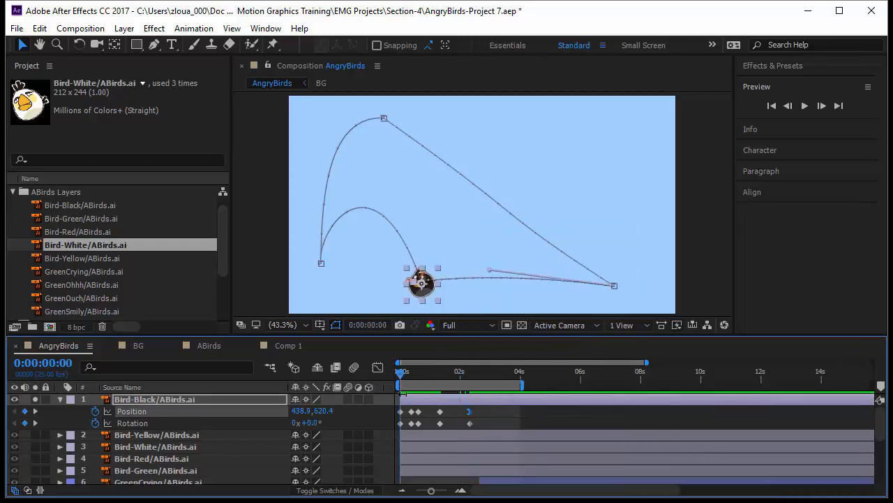
pyautogui.click(497, 418)
pyautogui.press('space')
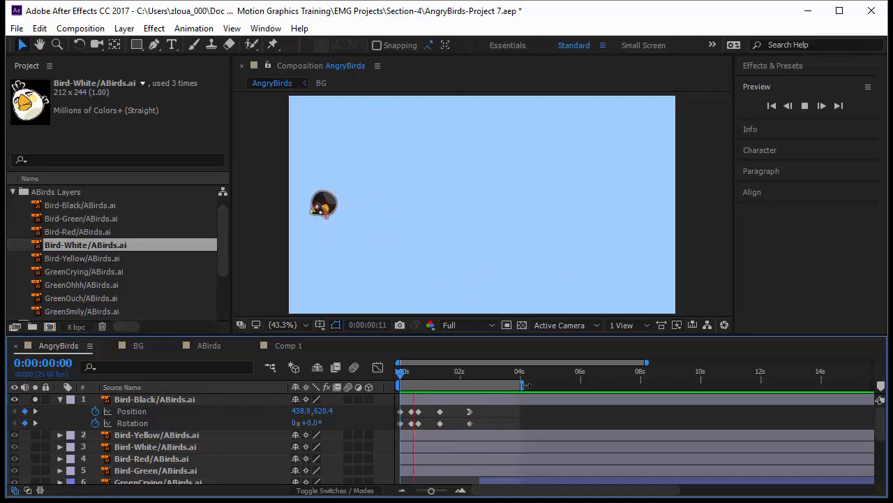
# - Apply Easy Ease In to Bird-Black's last Rotation keyframe
pyautogui.click(469, 423)
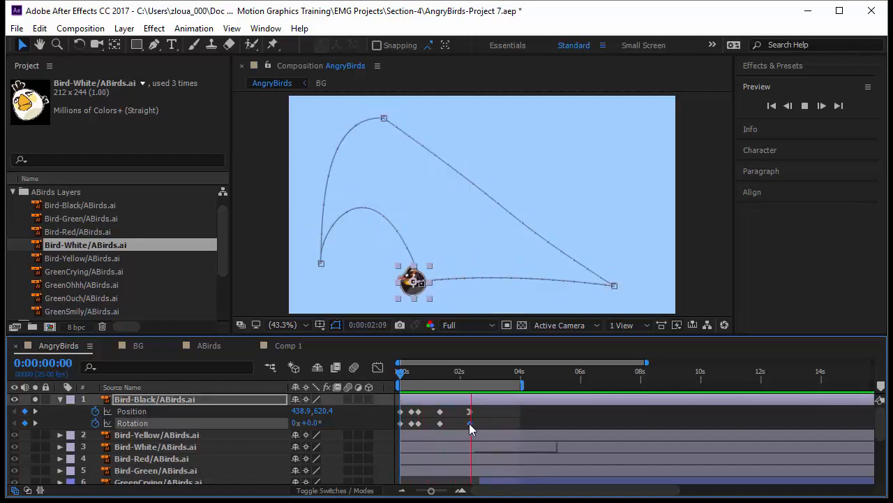
pyautogui.rightClick(469, 424)
pyautogui.moveTo(490, 419)
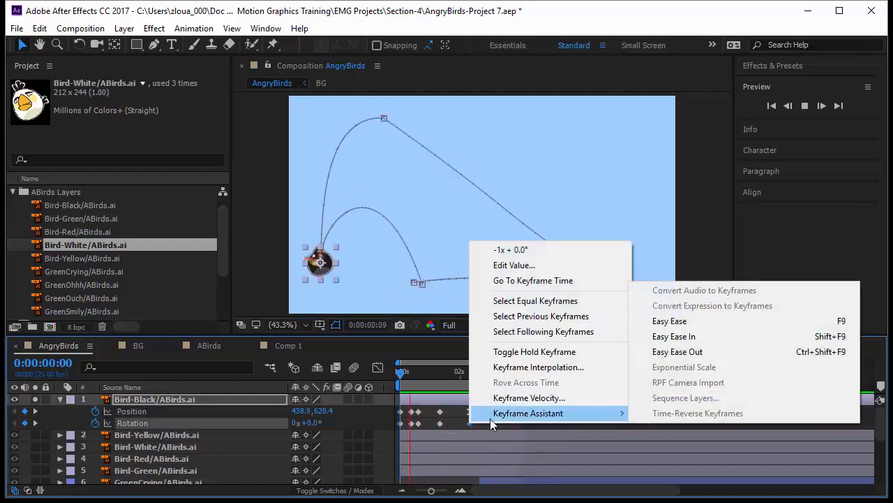
pyautogui.click(709, 339)
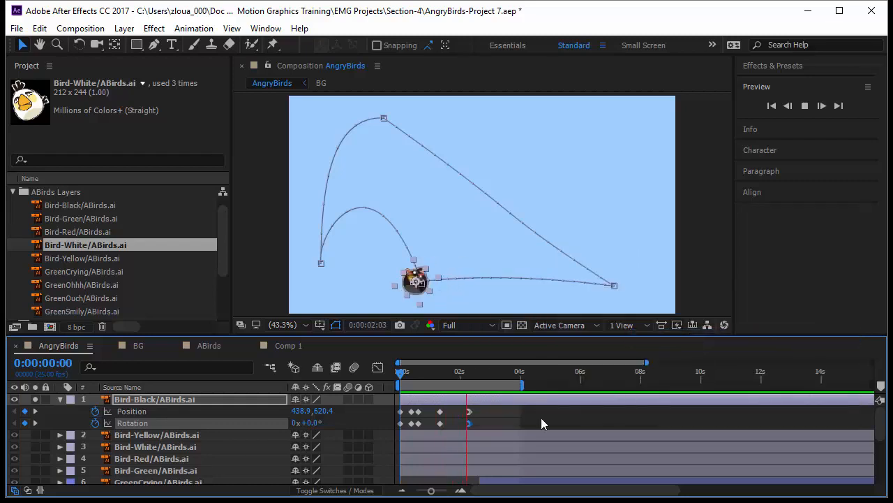
pyautogui.click(547, 422)
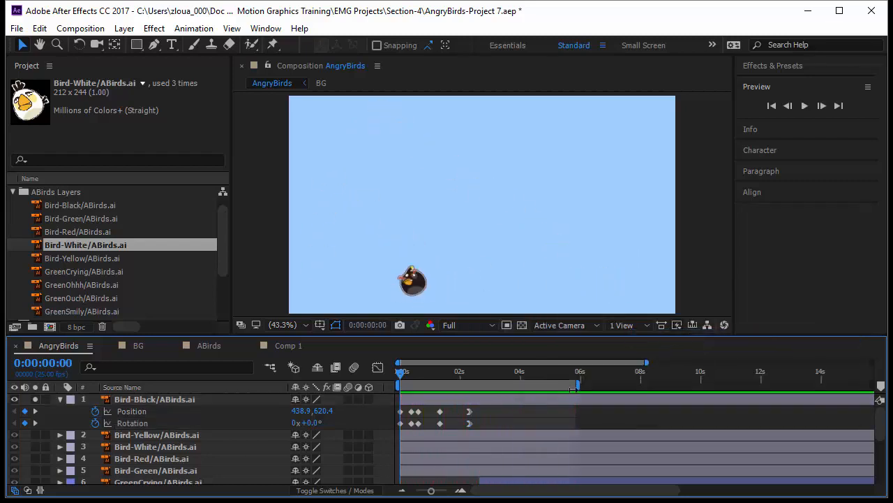
# - Shift Bird-Black's last Position and Rotation keyframes to about 4 seconds and preview with the work area extended to about 6 seconds
pyautogui.press('space')
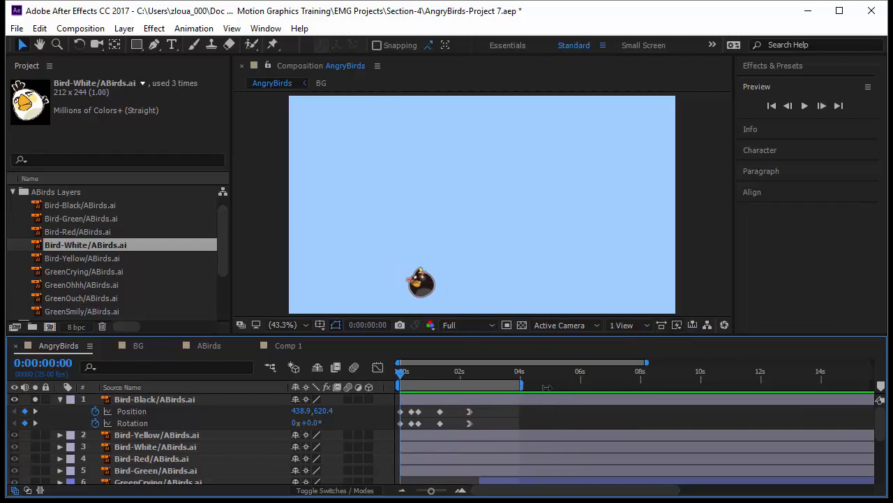
pyautogui.moveTo(547, 387); pyautogui.dragTo(585, 385)
pyautogui.moveTo(487, 406); pyautogui.dragTo(464, 429)
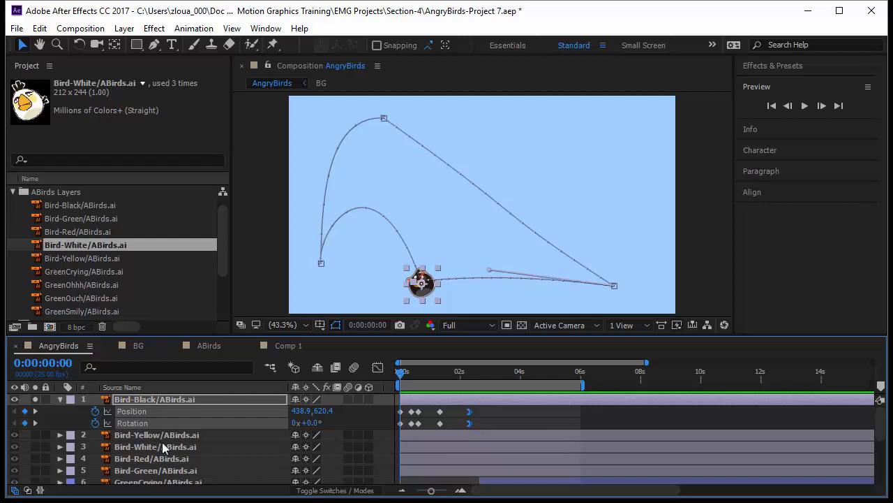
pyautogui.moveTo(468, 422); pyautogui.dragTo(519, 424)
pyautogui.click(541, 421)
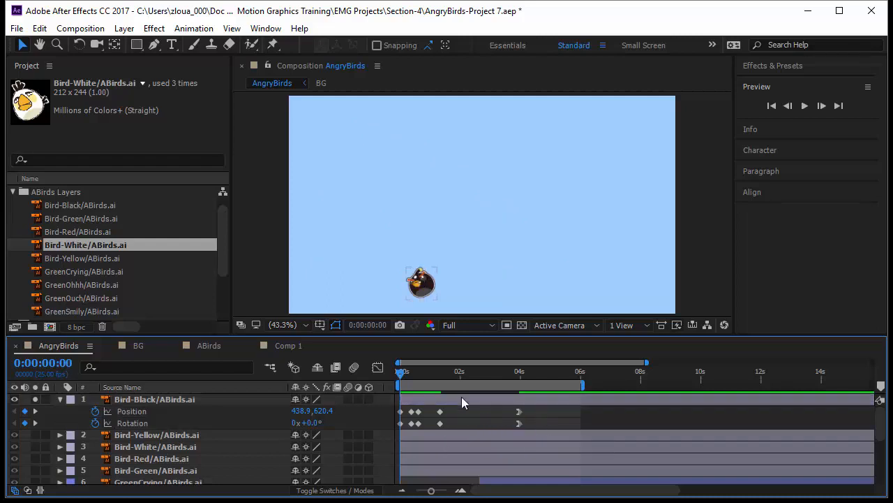
pyautogui.click(804, 105)
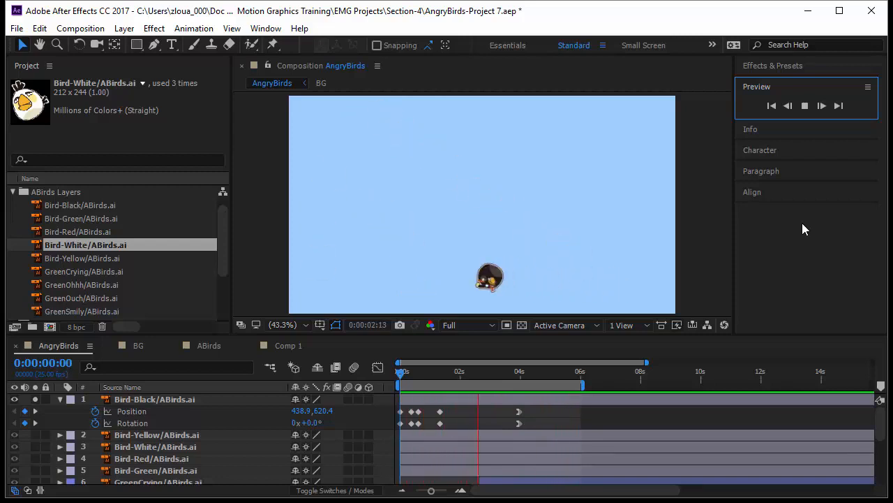
# - Solo the Bird-Yellow layer alongside Bird-Black and reveal its Position keyframes
pyautogui.click(399, 375)
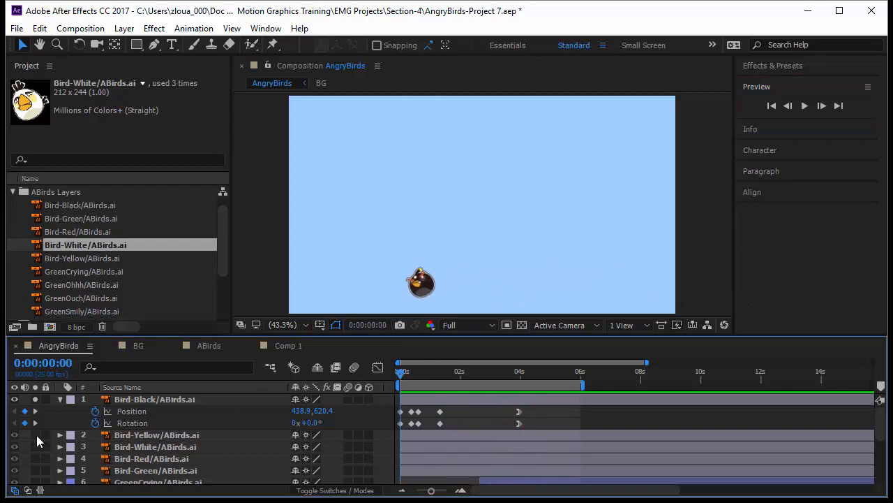
pyautogui.click(35, 434)
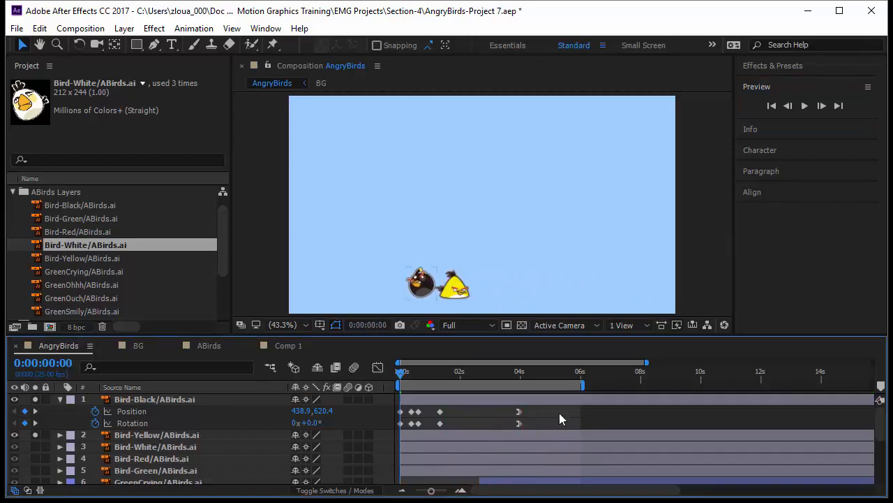
pyautogui.click(195, 437)
pyautogui.press('p')
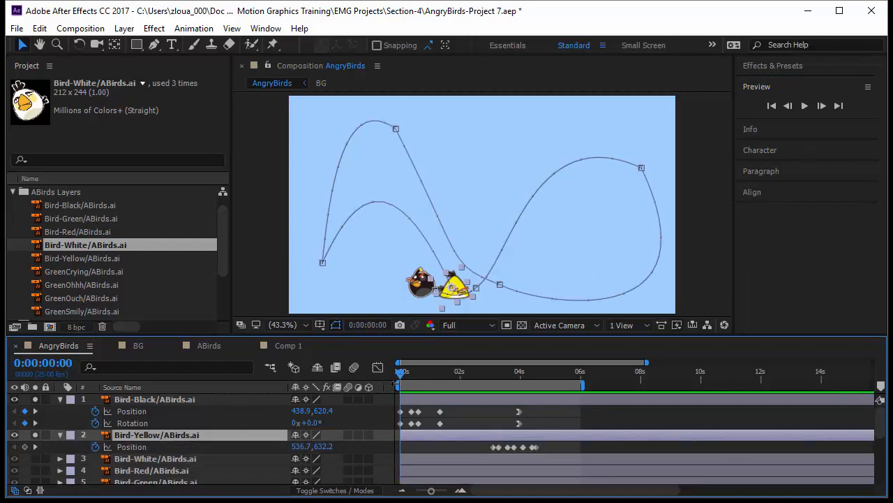
# - Set the work area to start at about 2.3 seconds and preview both birds' motion
pyautogui.moveTo(434, 387); pyautogui.dragTo(473, 397)
pyautogui.moveTo(400, 375); pyautogui.dragTo(473, 383)
pyautogui.click(804, 106)
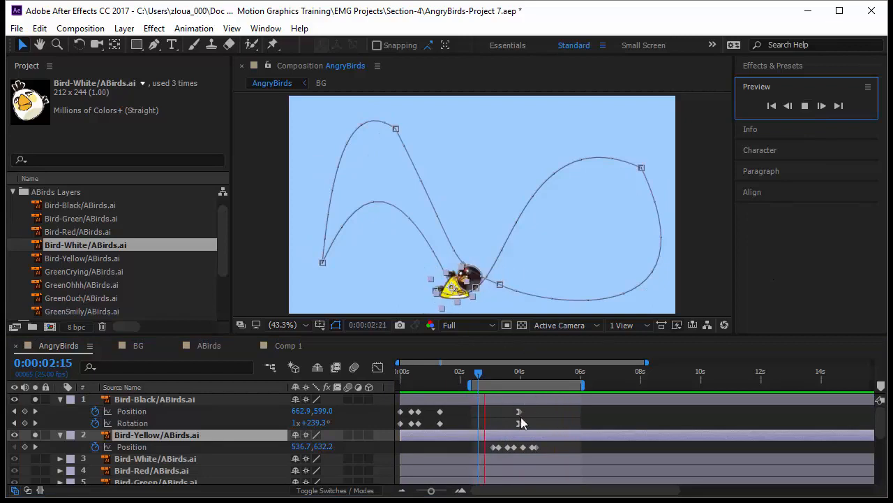
pyautogui.press('space')
# - Delete Bird-Yellow's last Position keyframe and move the one before it to about 5.5 seconds
pyautogui.moveTo(524, 391); pyautogui.dragTo(530, 393)
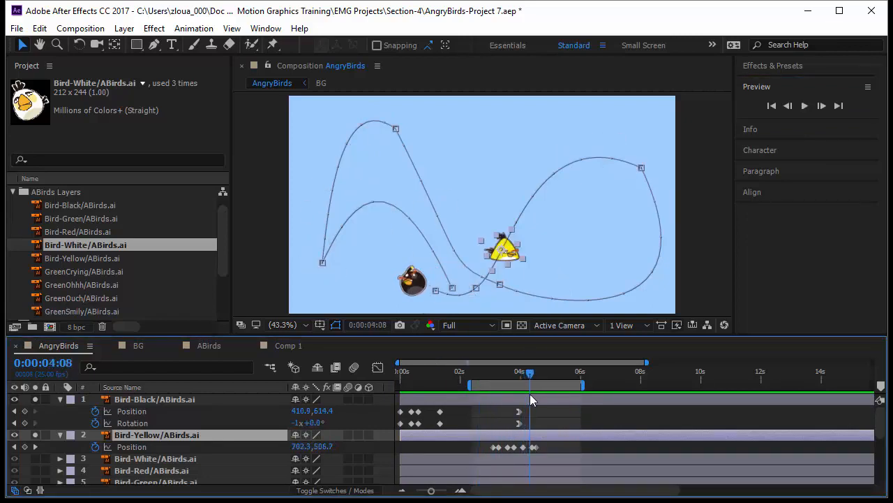
pyautogui.click(536, 446)
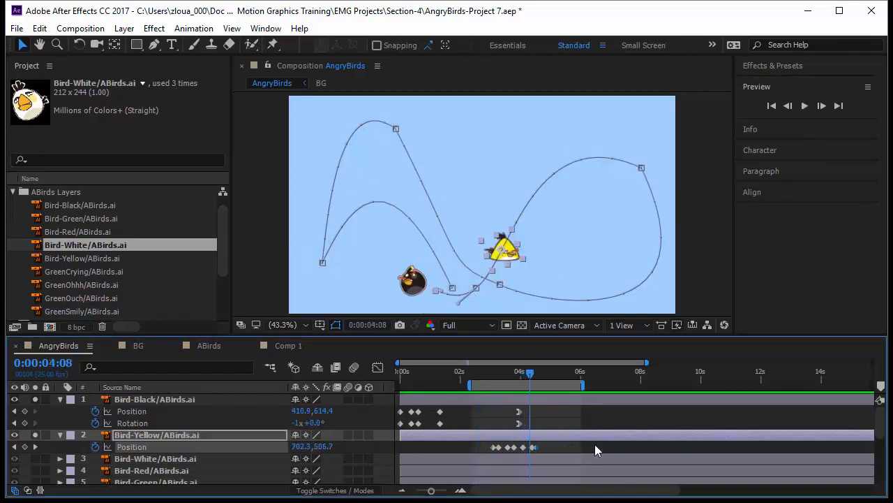
pyautogui.click(675, 447)
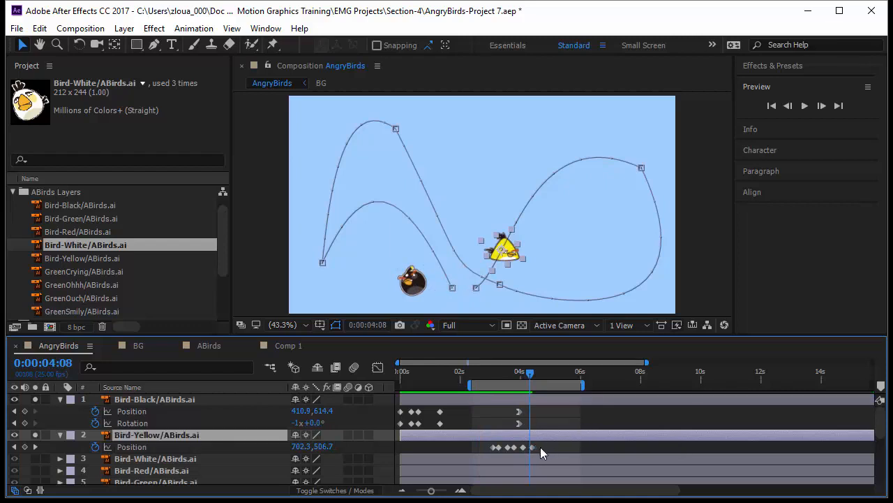
pyautogui.moveTo(531, 447); pyautogui.dragTo(564, 448)
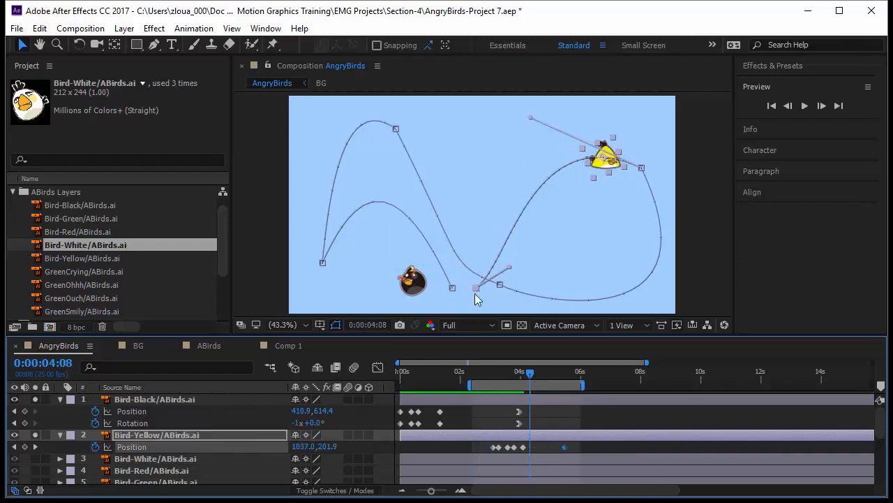
# - Move Bird-Yellow's final motion-path point to about 252, 658 with a horizontal handle, and apply Easy Ease In to its keyframe
pyautogui.moveTo(480, 292); pyautogui.dragTo(617, 298)
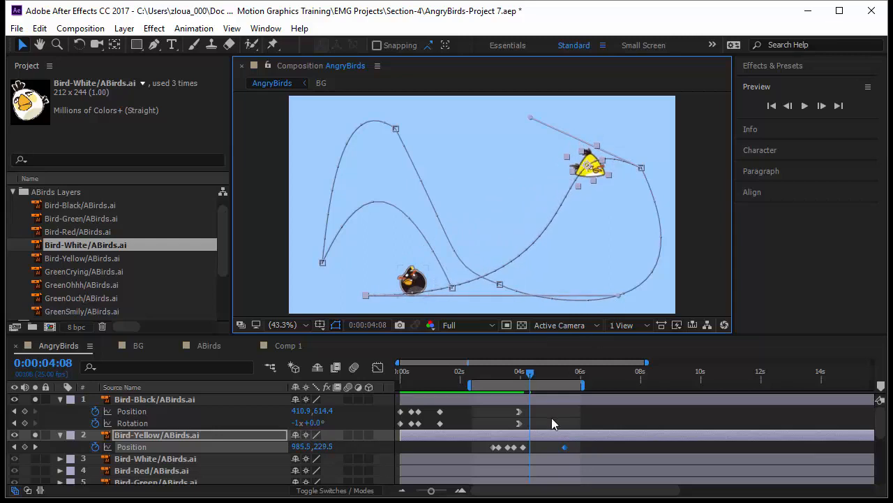
pyautogui.rightClick(563, 446)
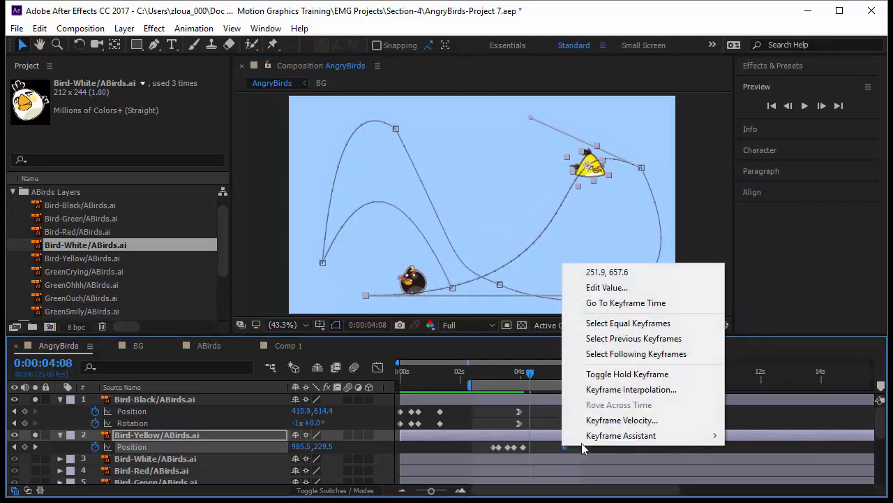
pyautogui.moveTo(619, 436)
pyautogui.click(775, 358)
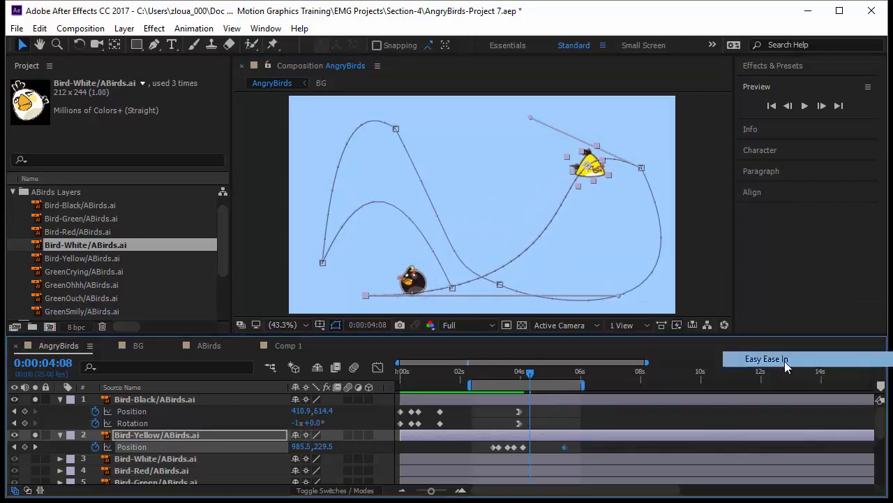
# - Preview both birds' animation starting from 0:00:02:14, with all keyframes deselected
pyautogui.moveTo(532, 377); pyautogui.dragTo(477, 394)
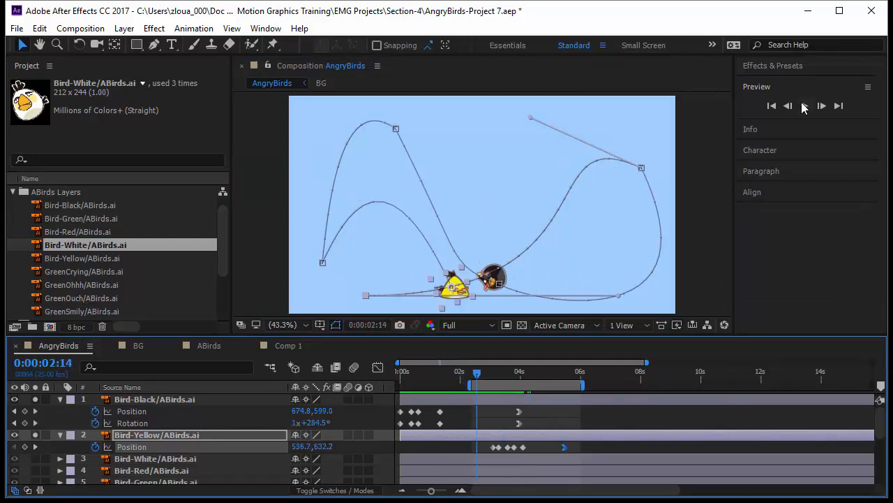
pyautogui.click(804, 106)
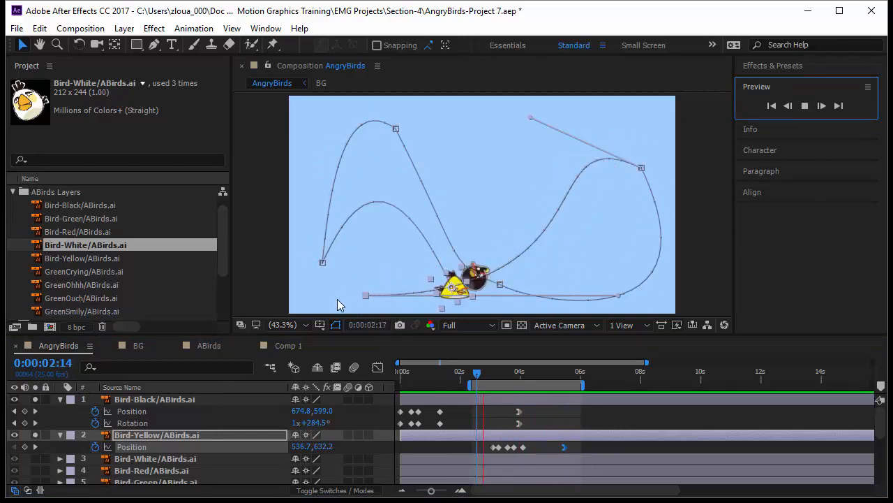
pyautogui.click(610, 446)
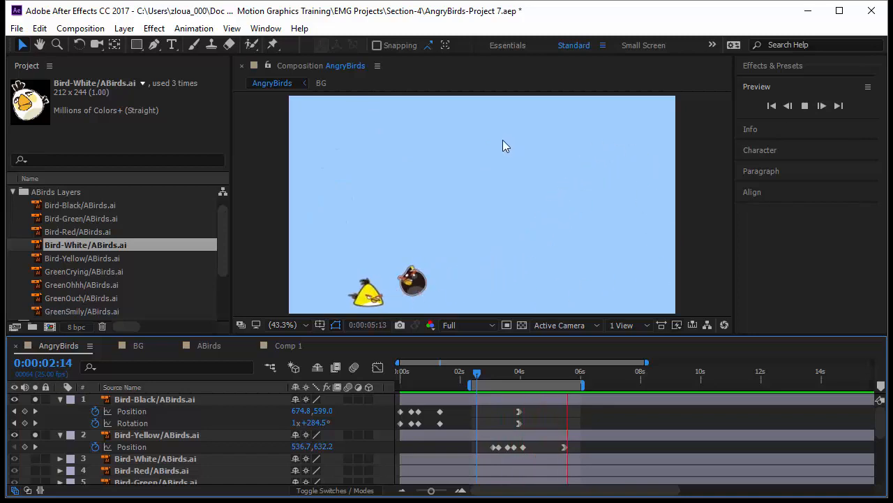
# - Turn off solo for the Bird-Black and Bird-Yellow layers so the whole AngryBirds scene plays
pyautogui.click(35, 400)
pyautogui.click(36, 434)
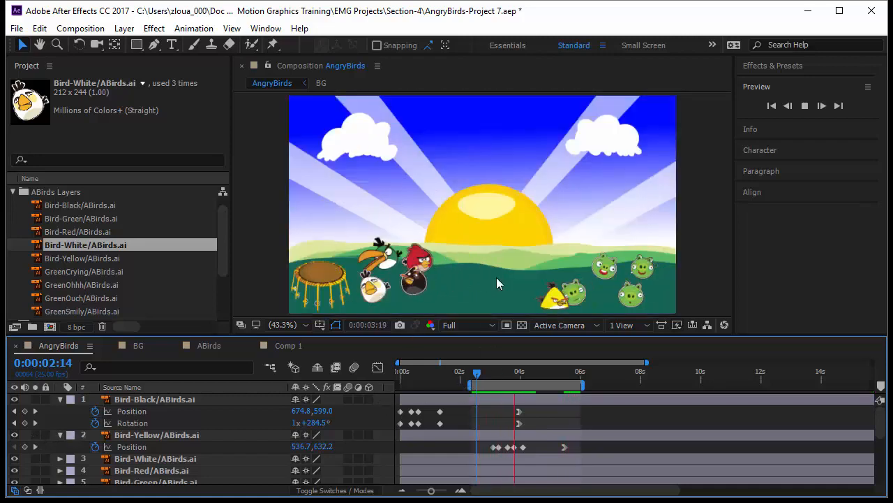
# - Open the Comp 1 composition and delete its Bird-White layer
pyautogui.click(291, 345)
pyautogui.click(138, 458)
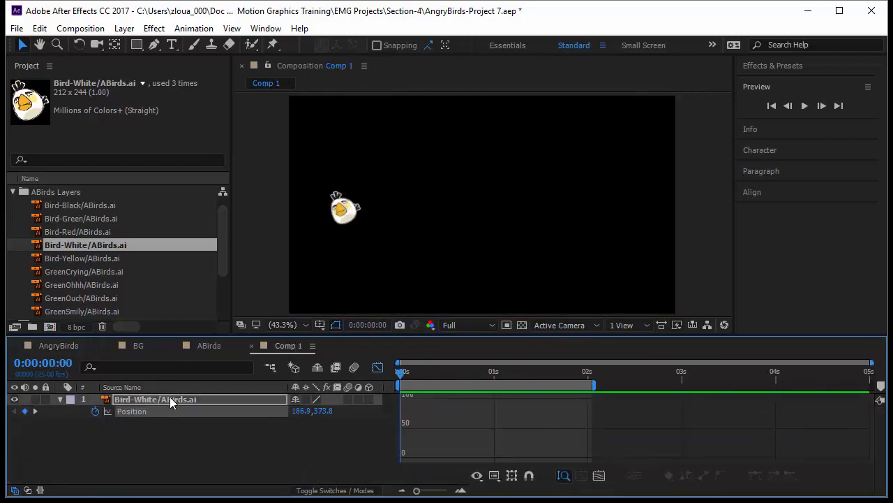
pyautogui.click(203, 395)
pyautogui.press('Delete')
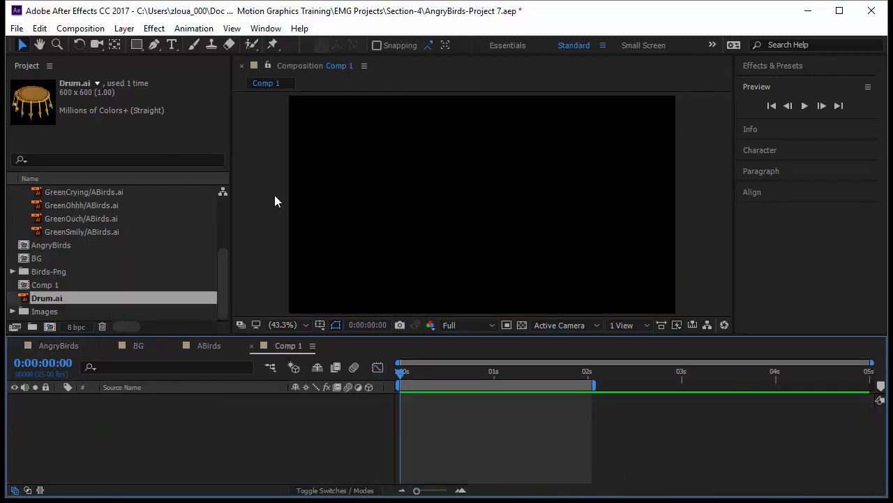
# - Add the BG composition to Comp 1 as the background layer and lock it
pyautogui.click(60, 262)
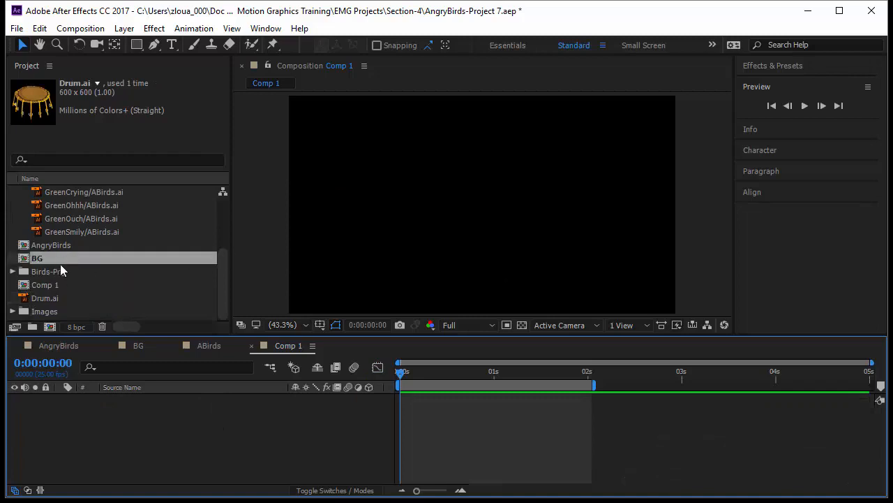
pyautogui.moveTo(60, 263); pyautogui.dragTo(70, 410)
pyautogui.click(92, 435)
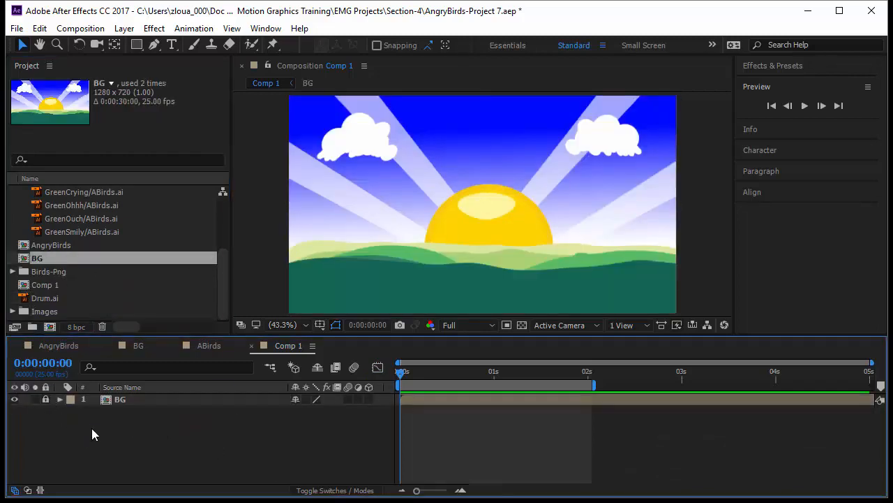
# - Place Drum.ai near the centre of Comp 1 and duplicate it twice to make three drum layers
pyautogui.moveTo(48, 298); pyautogui.dragTo(476, 230)
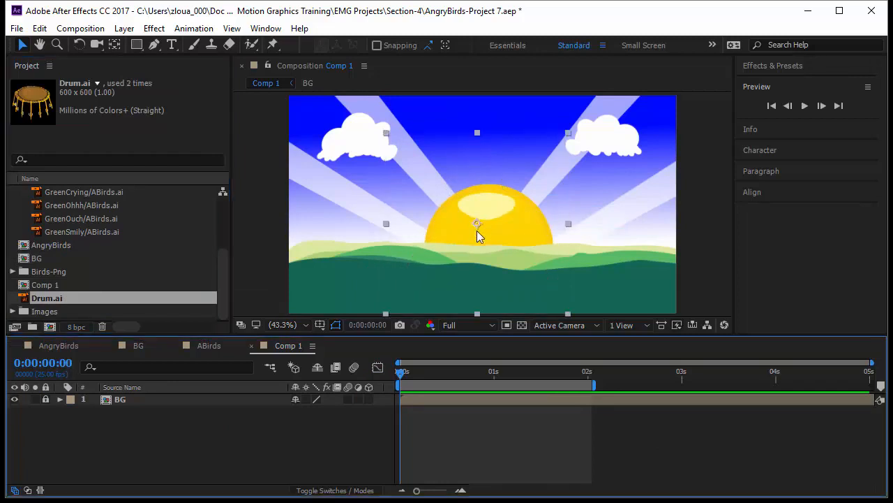
pyautogui.hotkey('ctrl', 'd')
pyautogui.hotkey('ctrl', 'd')
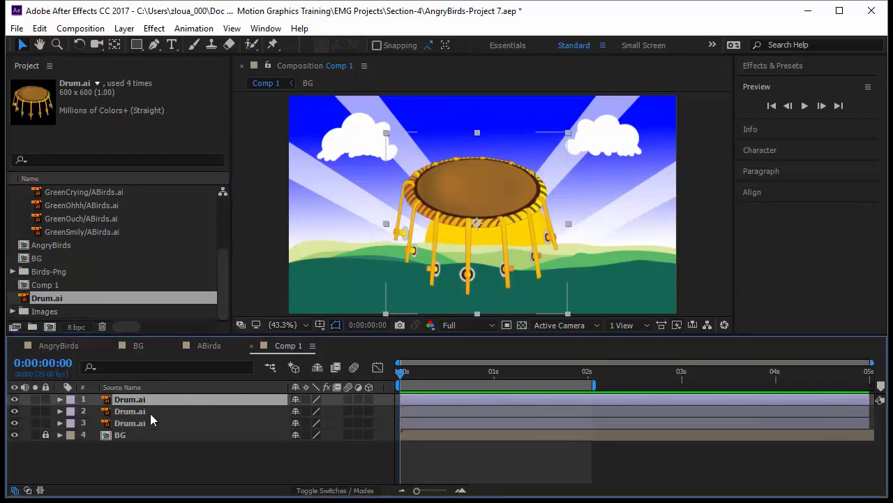
# - Scale all three Drum.ai layers to 50% and move them together to the lower-left of the scene
pyautogui.keyDown('shift'); pyautogui.click(153, 421); pyautogui.keyUp('shift')
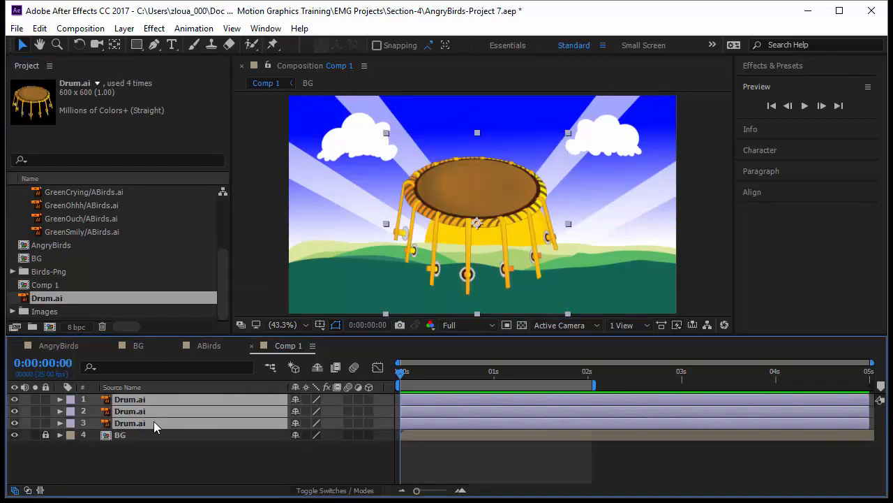
pyautogui.press('s')
pyautogui.click(304, 411)
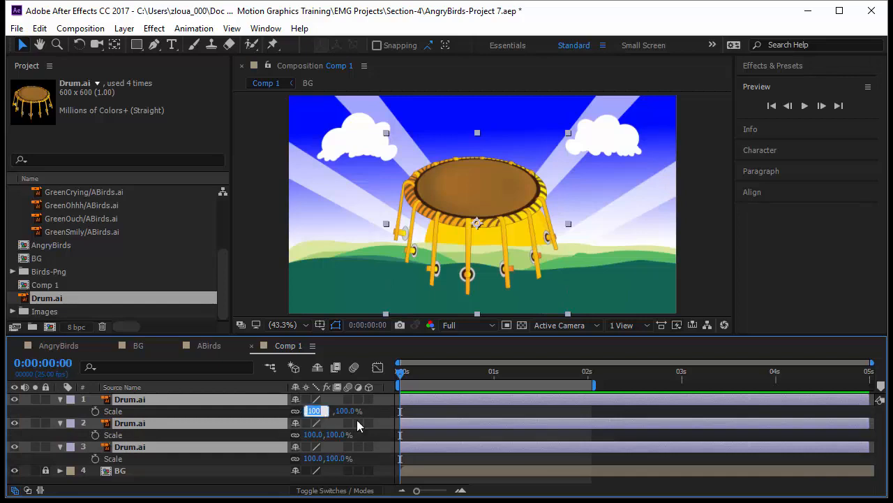
pyautogui.press('Return')
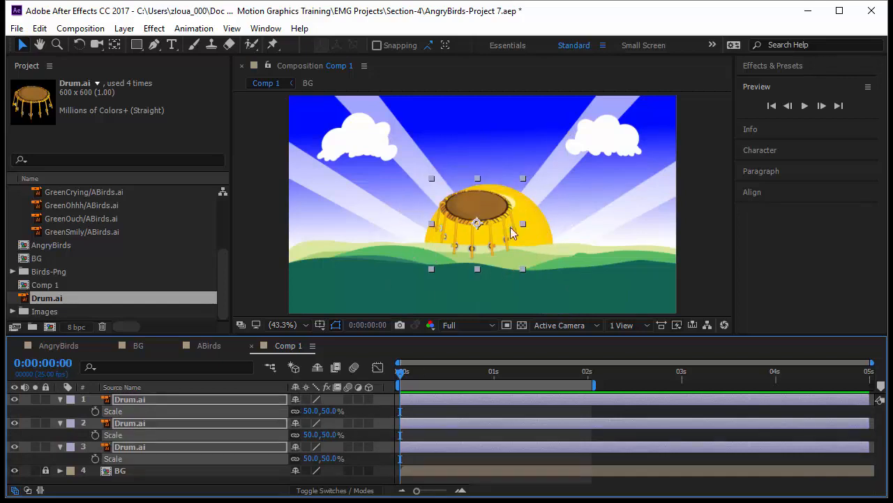
pyautogui.moveTo(477, 224); pyautogui.dragTo(365, 262)
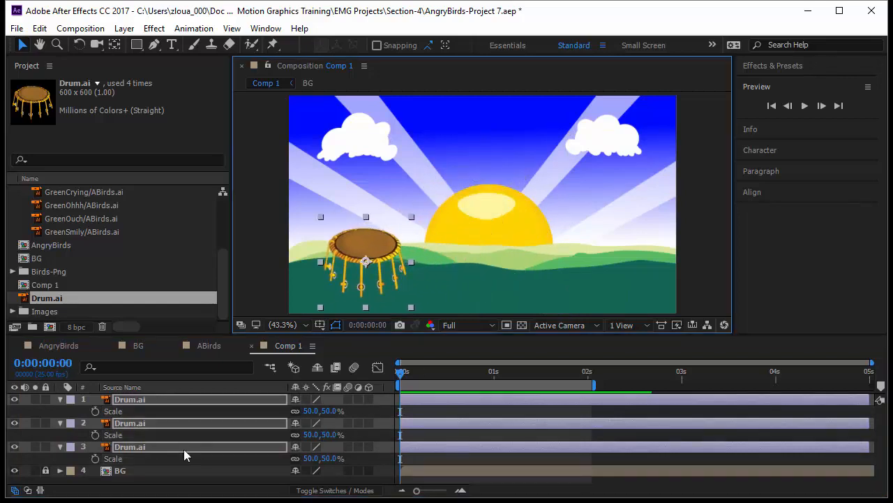
# - Spread the drums into a row by moving one to the middle of the scene and another to the right
pyautogui.click(169, 424)
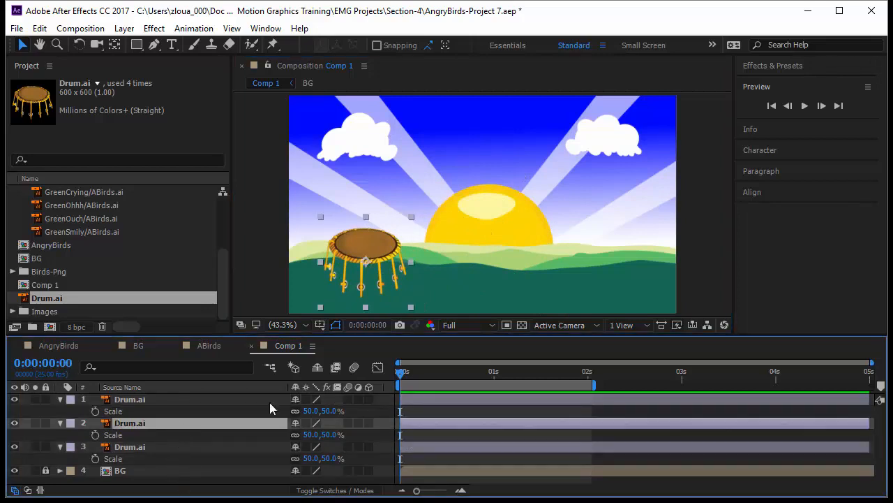
pyautogui.moveTo(365, 272); pyautogui.dragTo(464, 271)
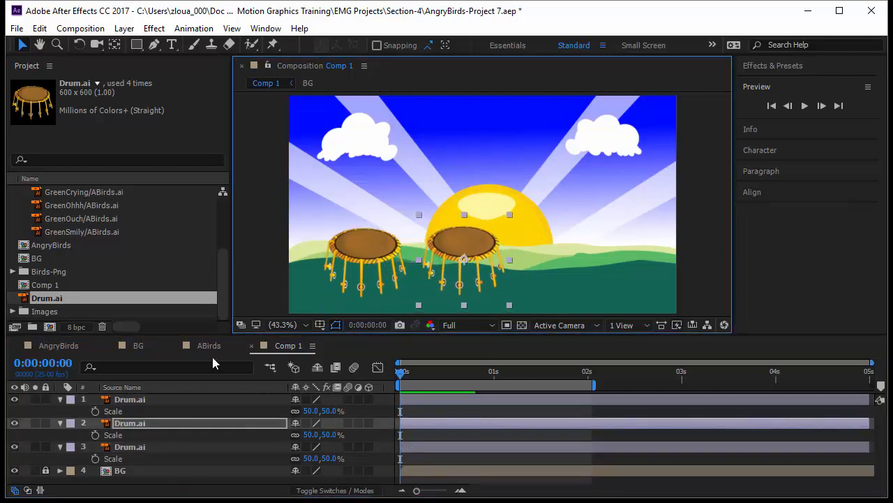
pyautogui.click(194, 398)
pyautogui.moveTo(366, 271); pyautogui.dragTo(581, 263)
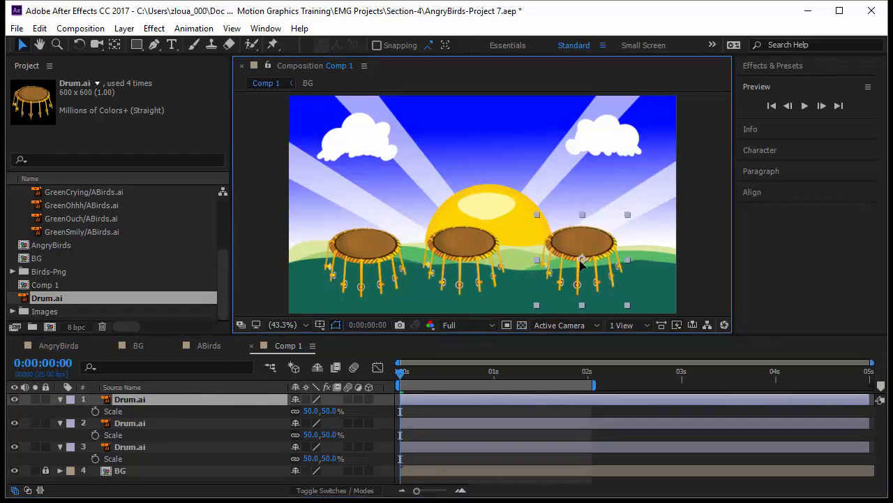
# - Align the three drums by their top edges and distribute them evenly horizontally
pyautogui.keyDown('shift'); pyautogui.click(472, 269); pyautogui.keyUp('shift')
pyautogui.keyDown('shift'); pyautogui.click(377, 270); pyautogui.keyUp('shift')
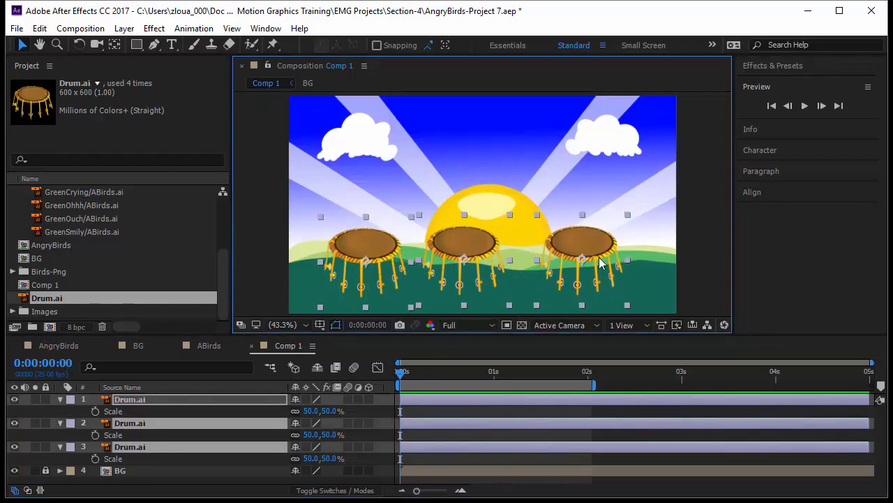
pyautogui.click(744, 192)
pyautogui.click(823, 205)
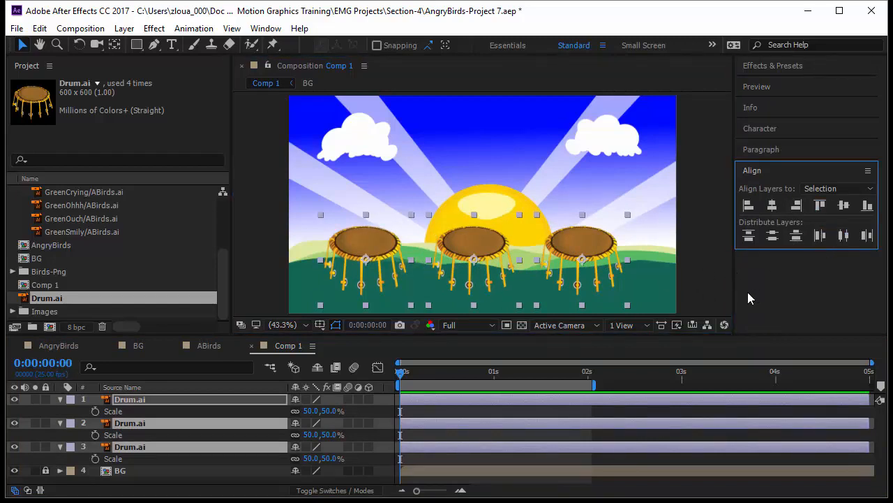
# - Add Bird-Red and Bird-White to the sky above the middle drum and scale both to 50%
pyautogui.scroll(3, 124, 227)
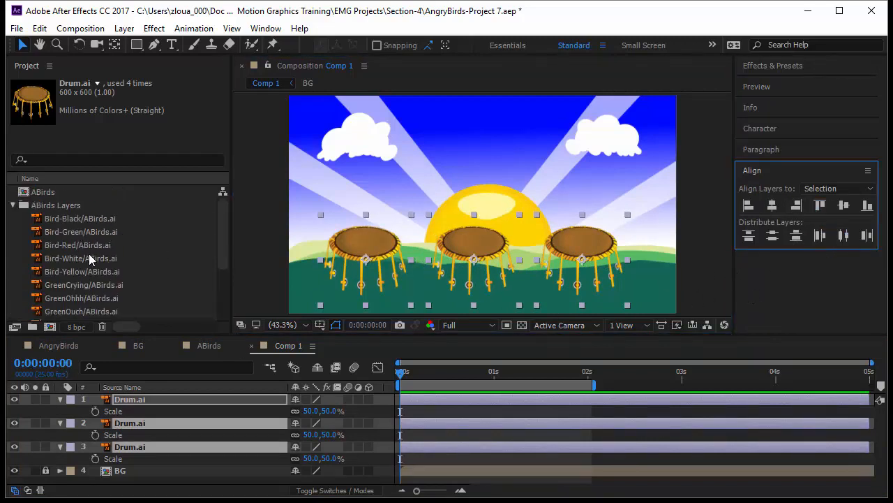
pyautogui.click(98, 245)
pyautogui.keyDown('ctrl'); pyautogui.click(100, 260); pyautogui.keyUp('ctrl')
pyautogui.moveTo(114, 251); pyautogui.dragTo(459, 148)
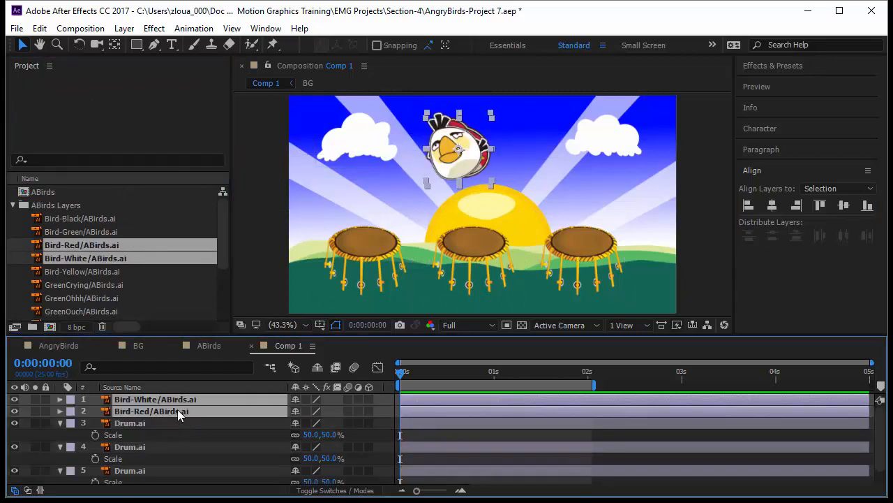
pyautogui.press('s')
pyautogui.click(314, 410)
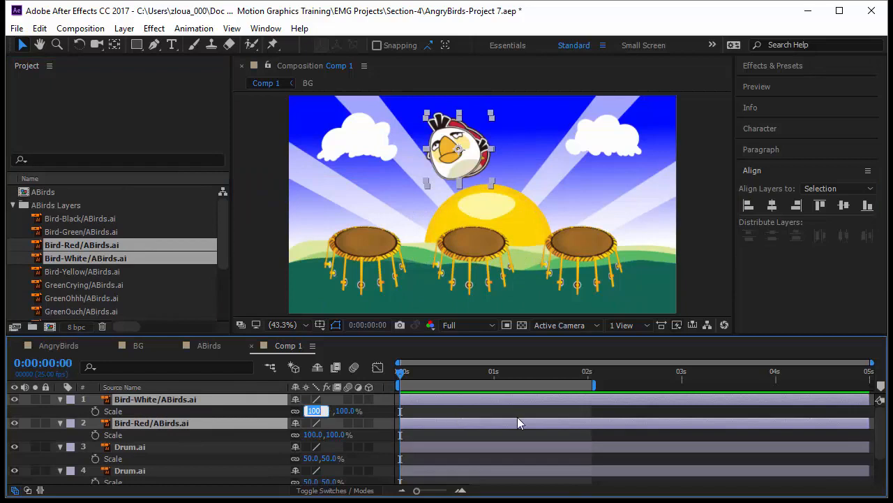
pyautogui.write('50')
pyautogui.press('Return')
pyautogui.click(694, 255)
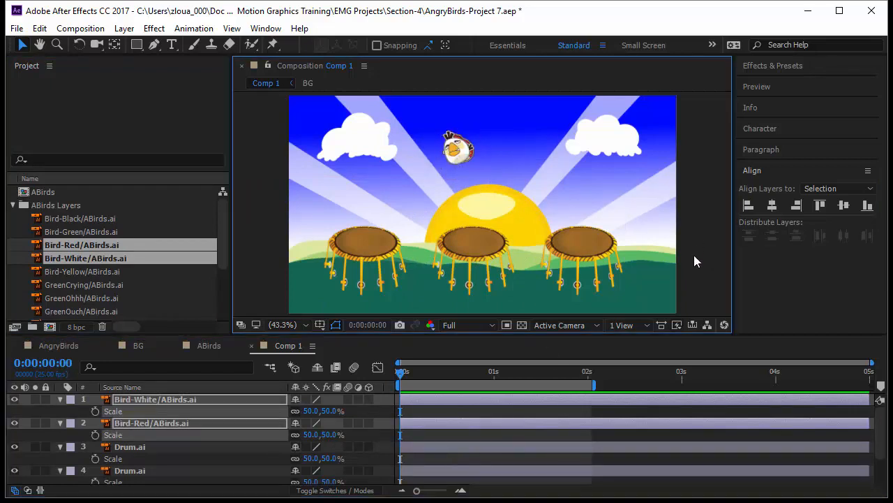
# - Place the white bird in the scene's lower-right corner and the red bird in the lower-left, with the three drums lowered slightly
pyautogui.moveTo(462, 158); pyautogui.dragTo(653, 295)
pyautogui.click(588, 270)
pyautogui.keyDown('shift'); pyautogui.click(460, 272); pyautogui.keyUp('shift')
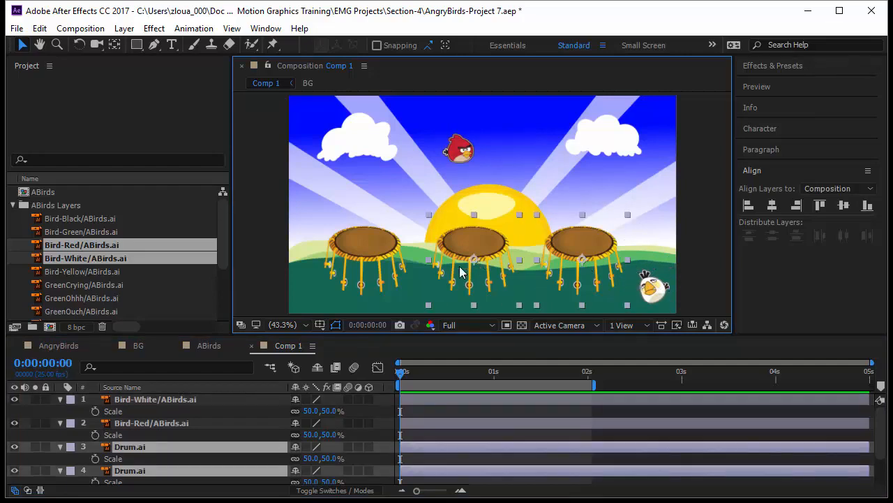
pyautogui.keyDown('shift'); pyautogui.click(352, 272); pyautogui.keyUp('shift')
pyautogui.moveTo(474, 265); pyautogui.dragTo(474, 283)
pyautogui.moveTo(455, 154); pyautogui.dragTo(306, 289)
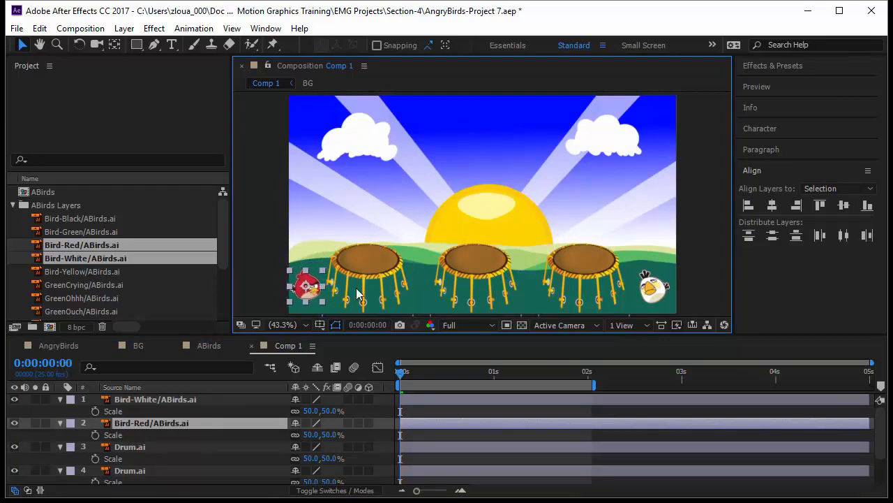
# - Shift the three drums together slightly to the right to centre them between the two birds
pyautogui.click(368, 274)
pyautogui.keyDown('shift'); pyautogui.click(497, 270); pyautogui.keyUp('shift')
pyautogui.keyDown('shift'); pyautogui.click(592, 276); pyautogui.keyUp('shift')
pyautogui.moveTo(594, 281); pyautogui.dragTo(601, 282)
pyautogui.click(705, 261)
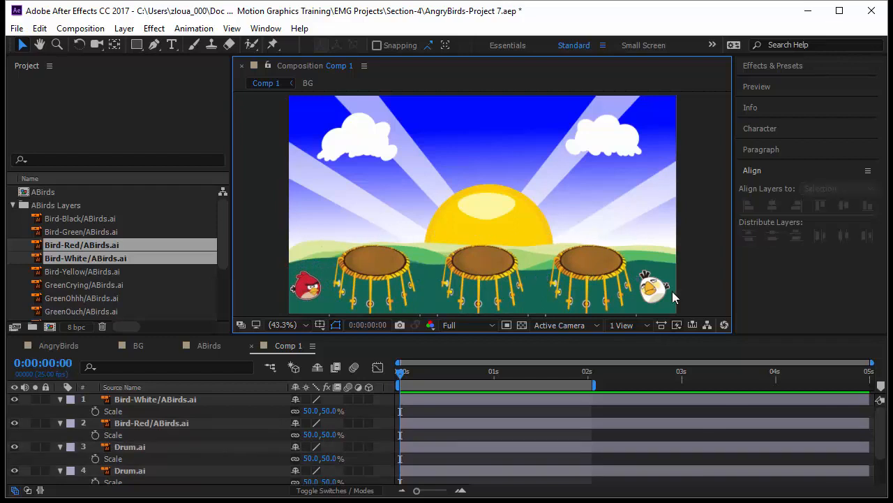
# - Keyframe Bird-White's Position in the lower-right corner at 0:00:00:00 and on the right drum, about 1001, 519, at 0:00:00:13
pyautogui.click(663, 291)
pyautogui.press('p')
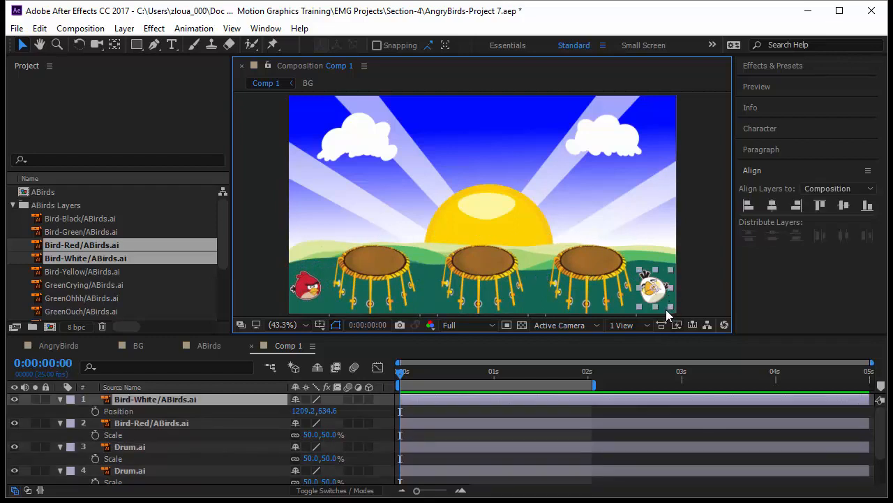
pyautogui.click(95, 411)
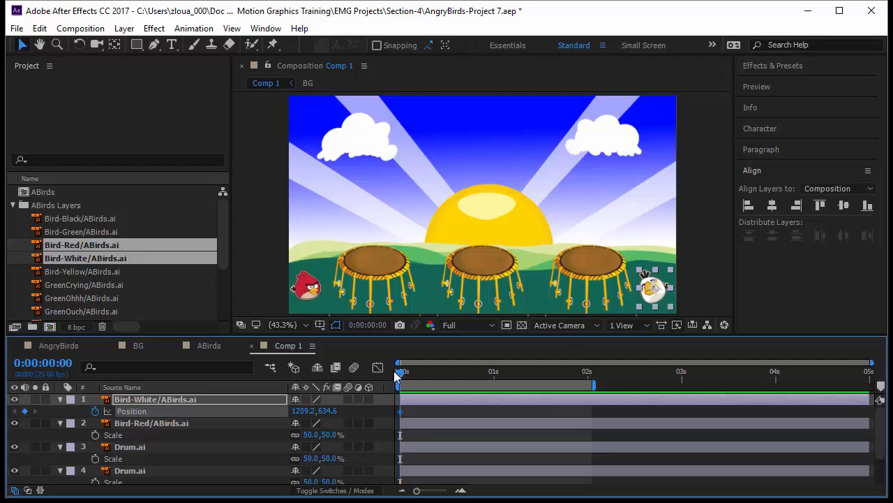
pyautogui.moveTo(413, 373); pyautogui.dragTo(453, 381)
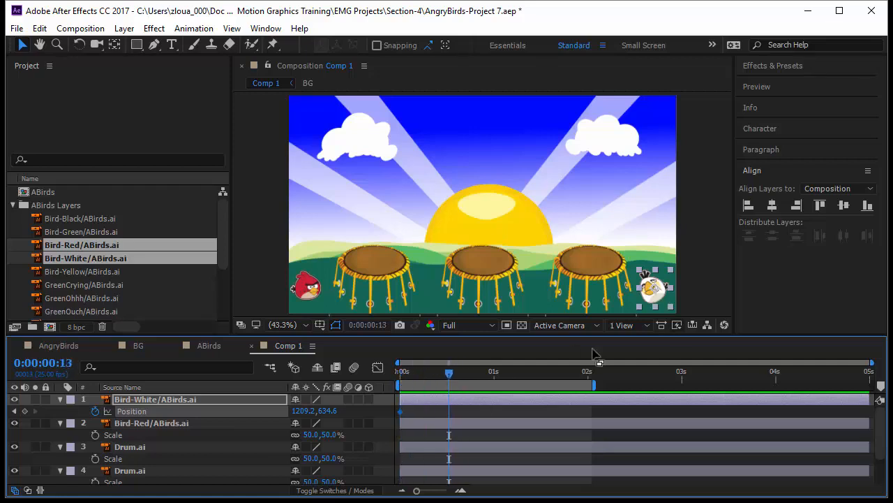
pyautogui.moveTo(654, 287); pyautogui.dragTo(590, 254)
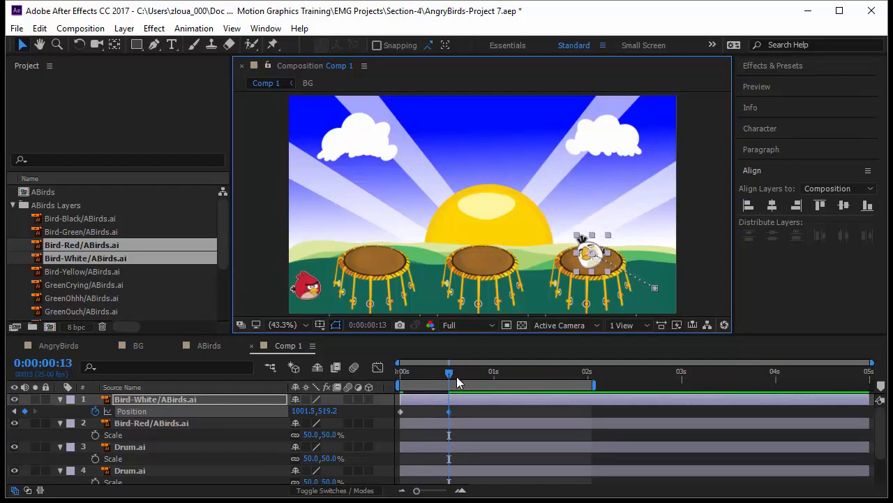
# - Keyframe Bird-White in the air at about 828, 97 at 0:00:01:00 and on the middle drum, about 648, 524, at 0:00:01:14
pyautogui.click(489, 378)
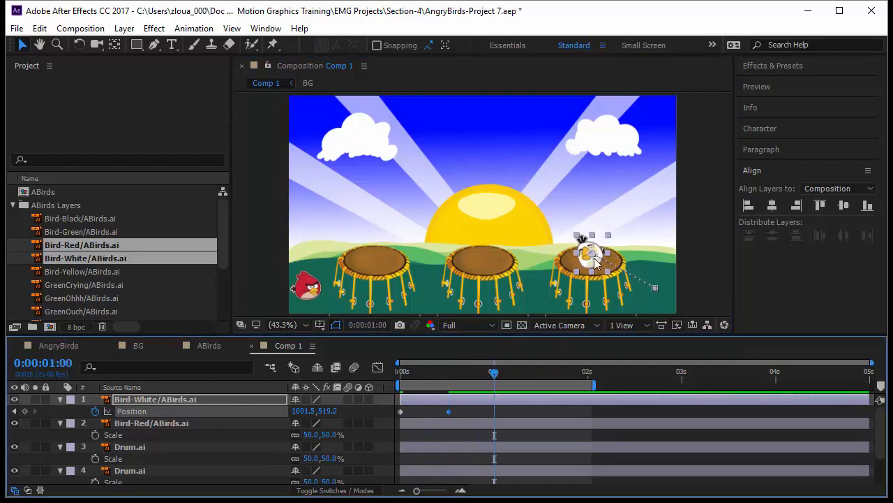
pyautogui.moveTo(594, 258); pyautogui.dragTo(592, 254)
pyautogui.moveTo(571, 225); pyautogui.dragTo(521, 103)
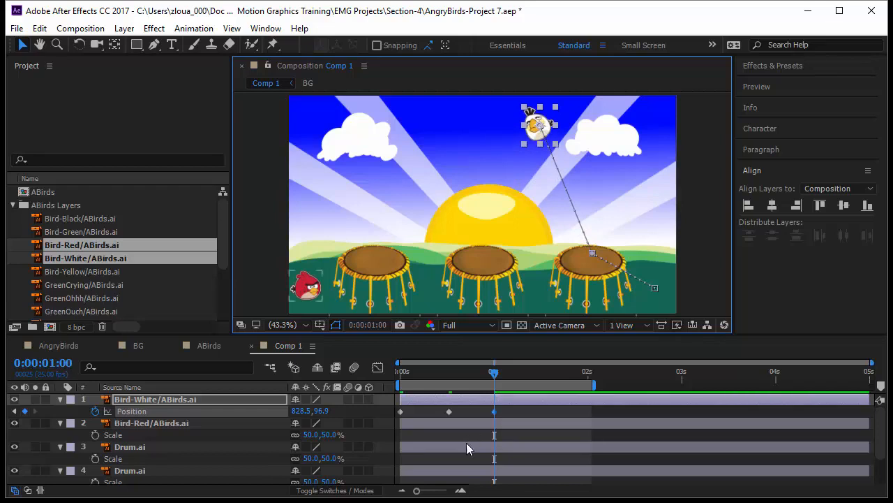
pyautogui.moveTo(495, 368); pyautogui.dragTo(547, 370)
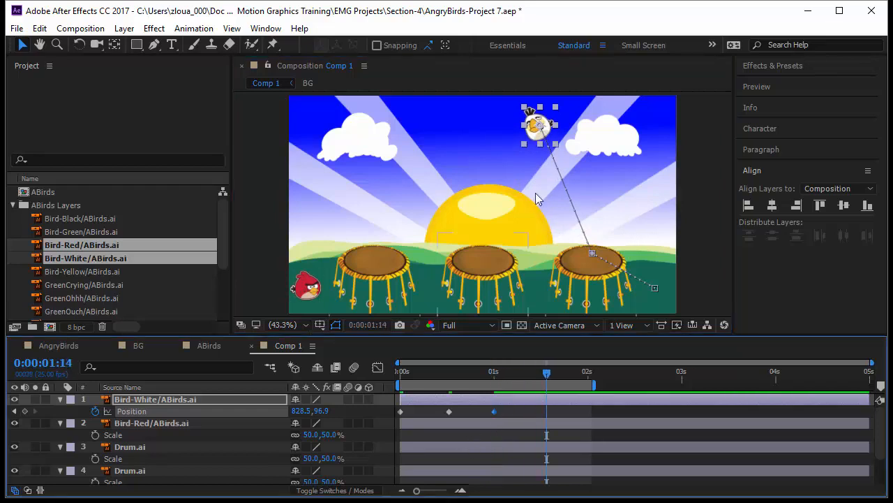
pyautogui.moveTo(538, 132); pyautogui.dragTo(483, 262)
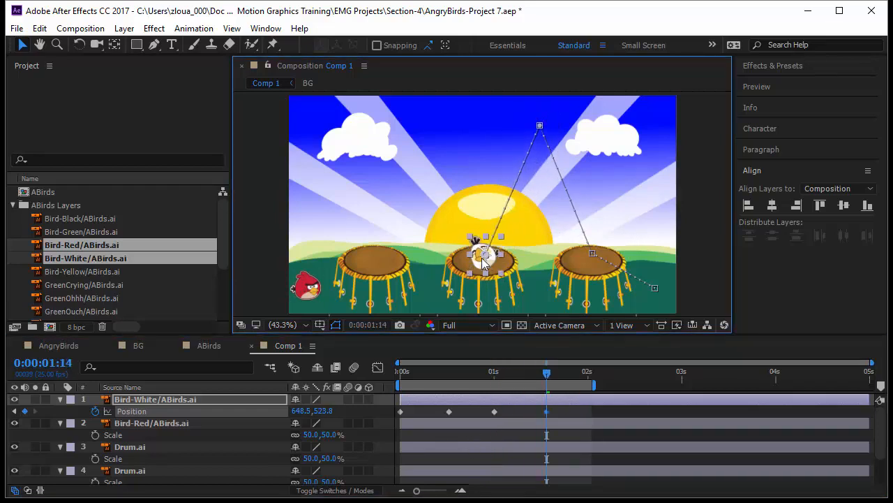
# - Keyframe Bird-White at about 337, 90 at 0:00:02:00 and on the left drum at 0:00:02:13, extending the work area to about 3.6 seconds
pyautogui.moveTo(547, 386); pyautogui.dragTo(589, 388)
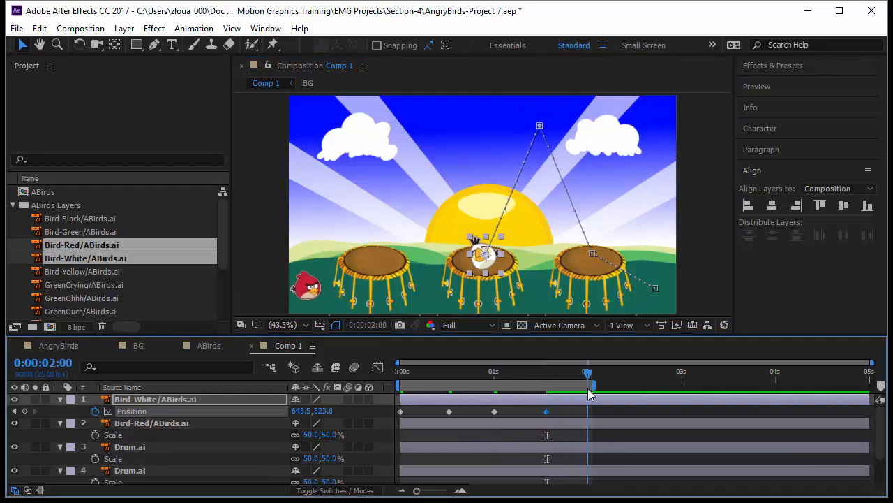
pyautogui.moveTo(485, 259); pyautogui.dragTo(391, 128)
pyautogui.moveTo(594, 385); pyautogui.dragTo(736, 388)
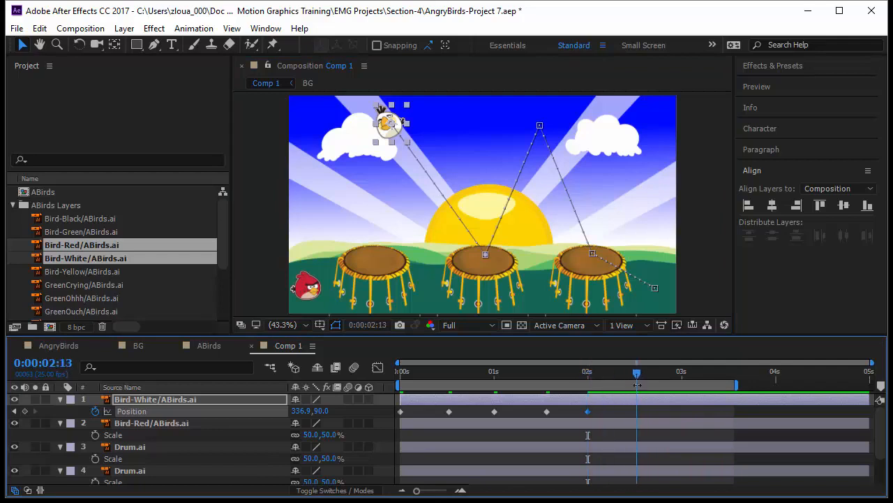
pyautogui.press('pagedown')
pyautogui.moveTo(389, 134); pyautogui.dragTo(375, 254)
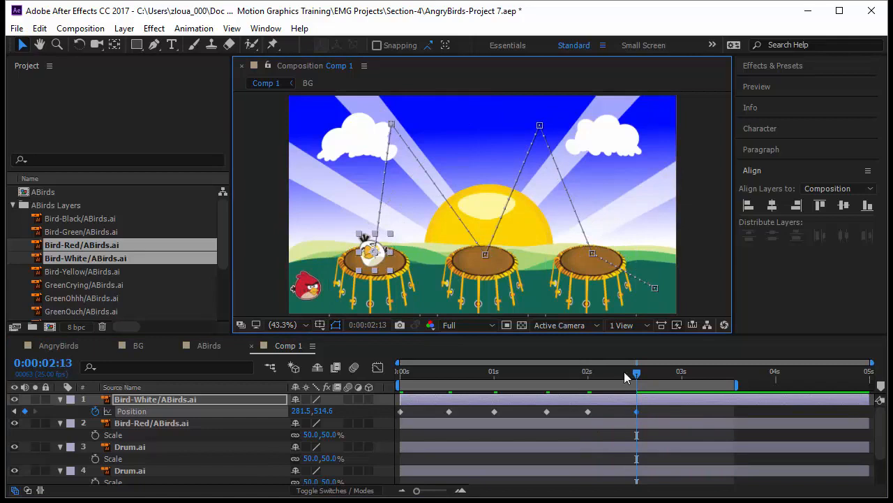
# - Keyframe Bird-White's Position at 0:00:03:00 outside the frame's left edge, at about -99, 314
pyautogui.click(682, 375)
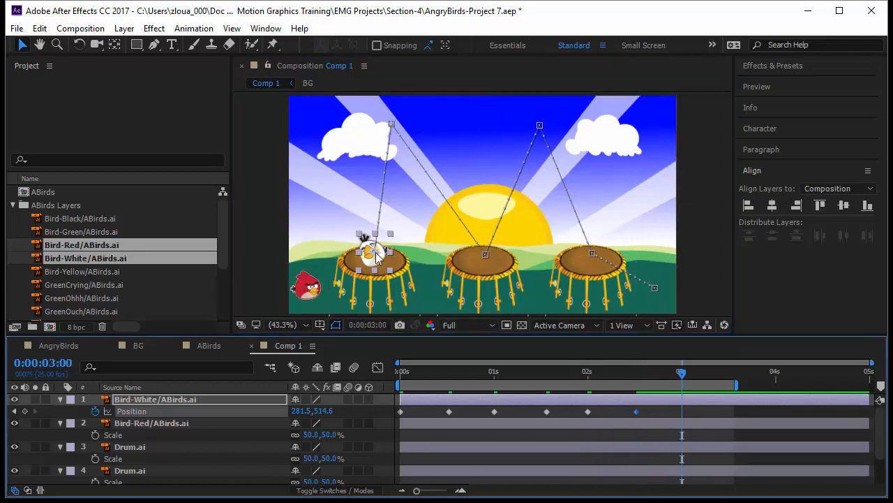
pyautogui.moveTo(371, 249); pyautogui.dragTo(259, 191)
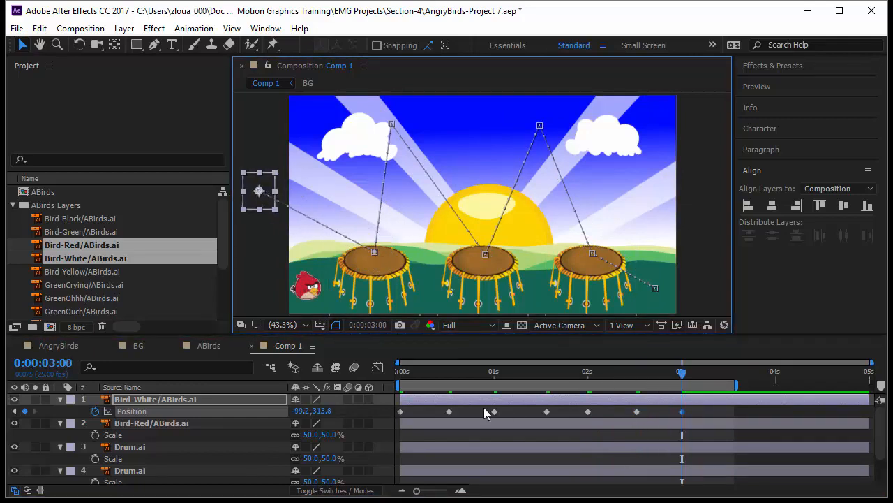
# - Set the Spatial Interpolation of all of Bird-White's Position keyframes to Bezier
pyautogui.moveTo(692, 407); pyautogui.dragTo(380, 425)
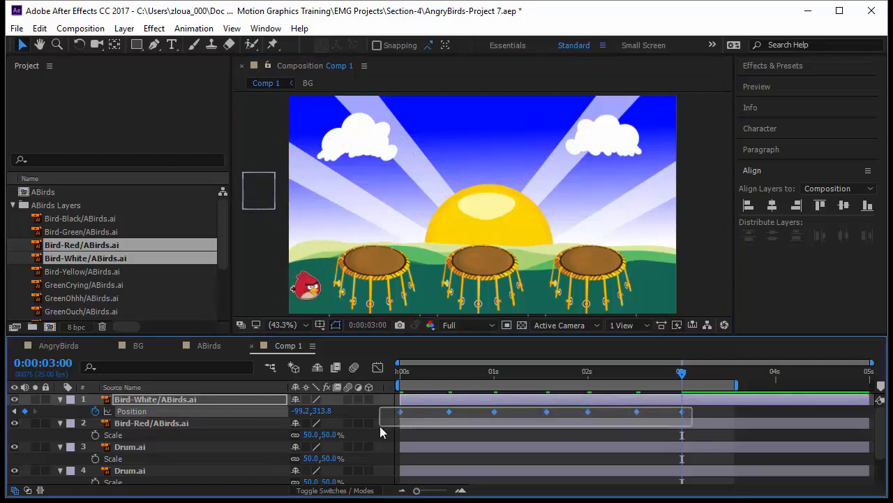
pyautogui.rightClick(449, 412)
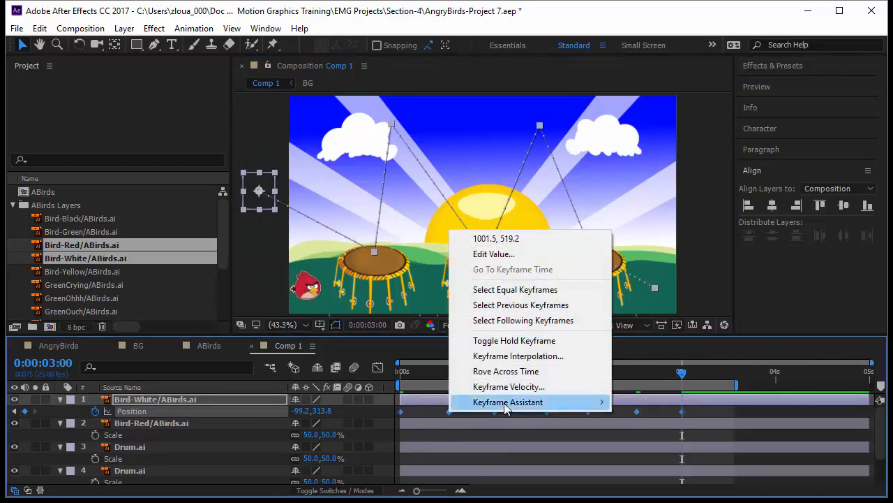
pyautogui.click(544, 355)
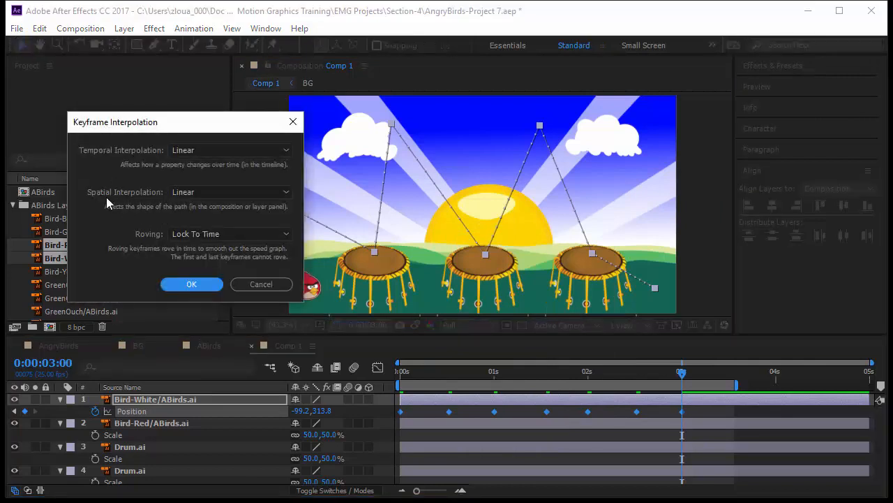
pyautogui.click(182, 193)
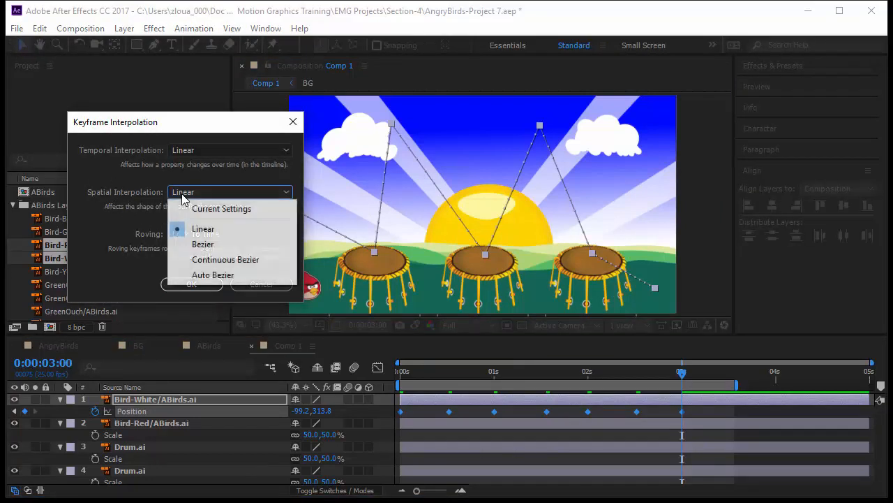
pyautogui.click(210, 245)
pyautogui.click(192, 284)
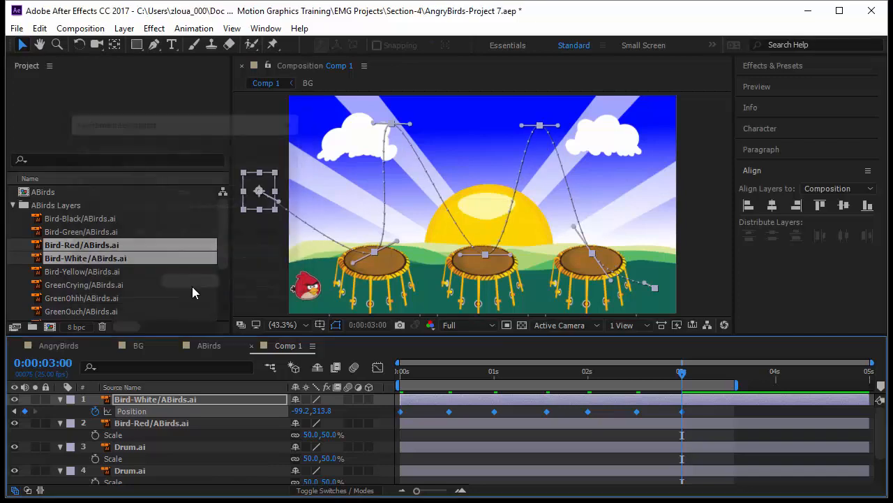
# - Reshape Bird-White's motion path into a high arc onto the right drum and a wider, rounded arc from there to the middle drum
pyautogui.click(644, 282)
pyautogui.moveTo(644, 281); pyautogui.dragTo(622, 110)
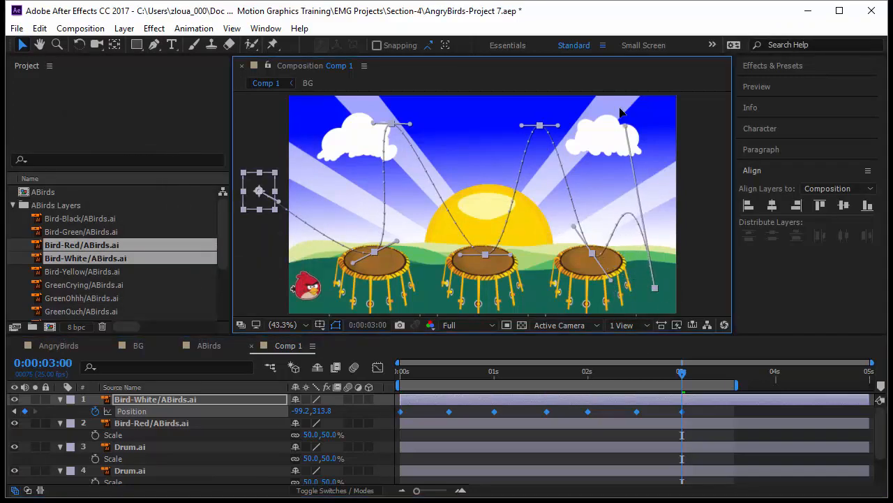
pyautogui.moveTo(610, 282); pyautogui.dragTo(608, 218)
pyautogui.moveTo(558, 127); pyautogui.dragTo(589, 127)
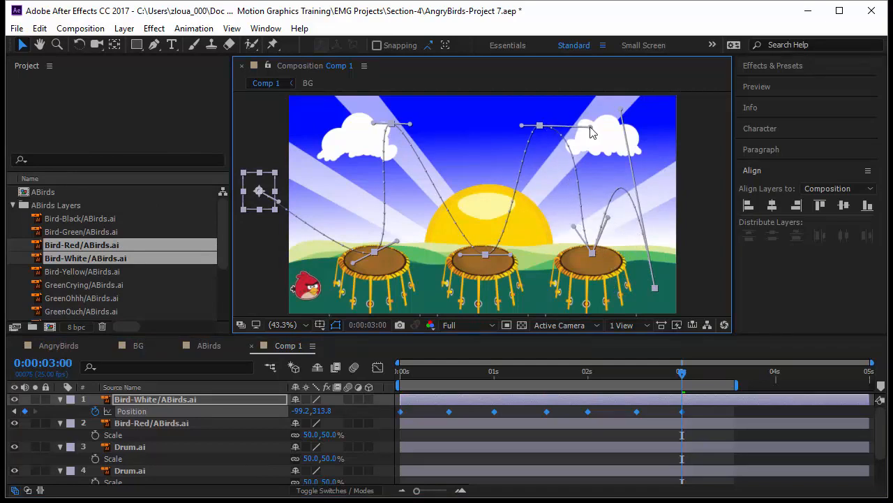
pyautogui.moveTo(522, 127); pyautogui.dragTo(494, 128)
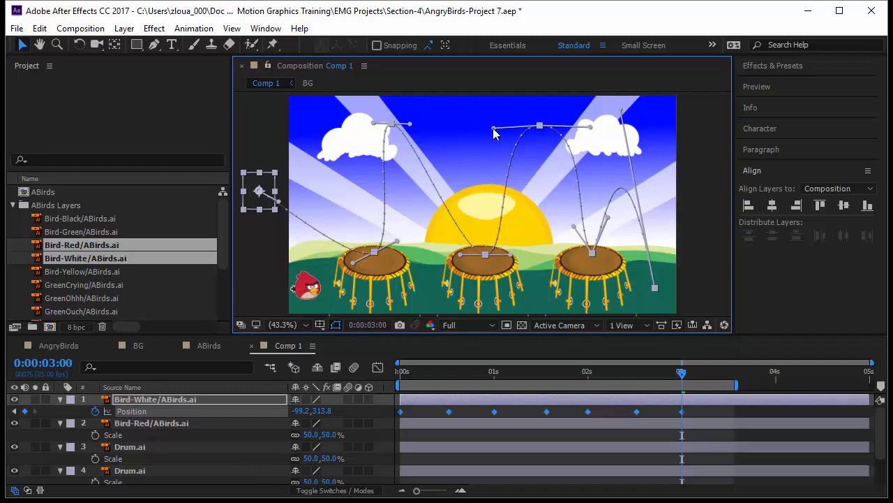
pyautogui.moveTo(509, 256); pyautogui.dragTo(520, 256)
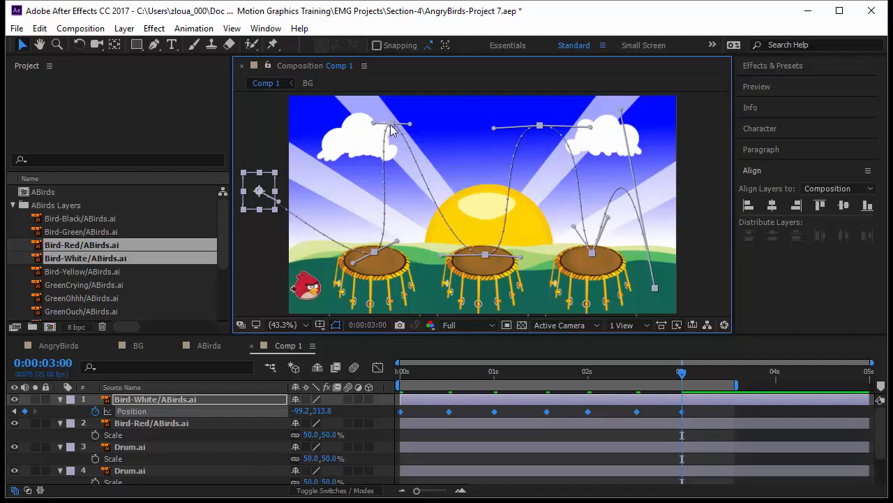
# - Move Bird-White's 0:00:02:00 peak to about 434, 102 and lengthen its handles for a rounded arc between the middle and left drums
pyautogui.click(362, 142)
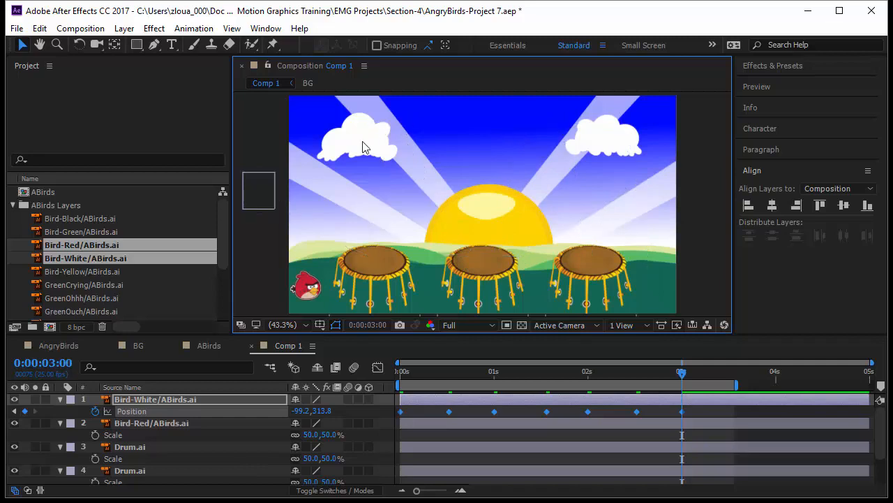
pyautogui.click(588, 412)
pyautogui.moveTo(393, 124); pyautogui.dragTo(470, 126)
pyautogui.moveTo(403, 127); pyautogui.dragTo(371, 127)
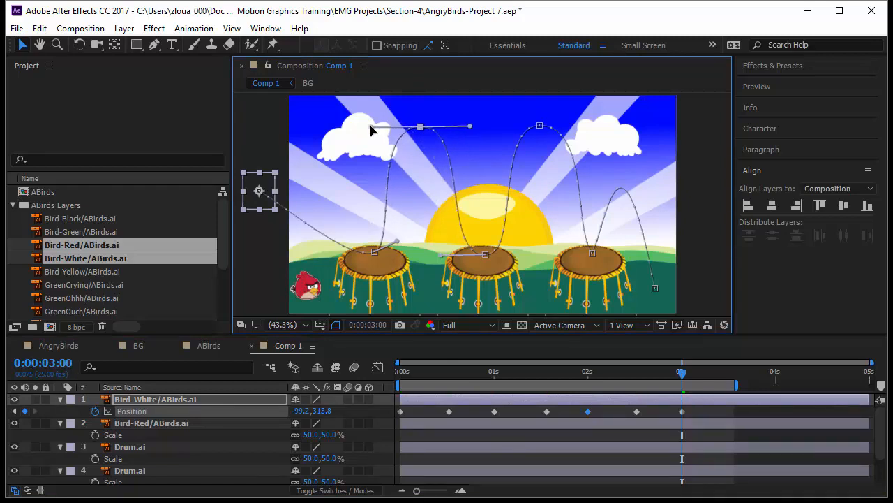
pyautogui.click(486, 256)
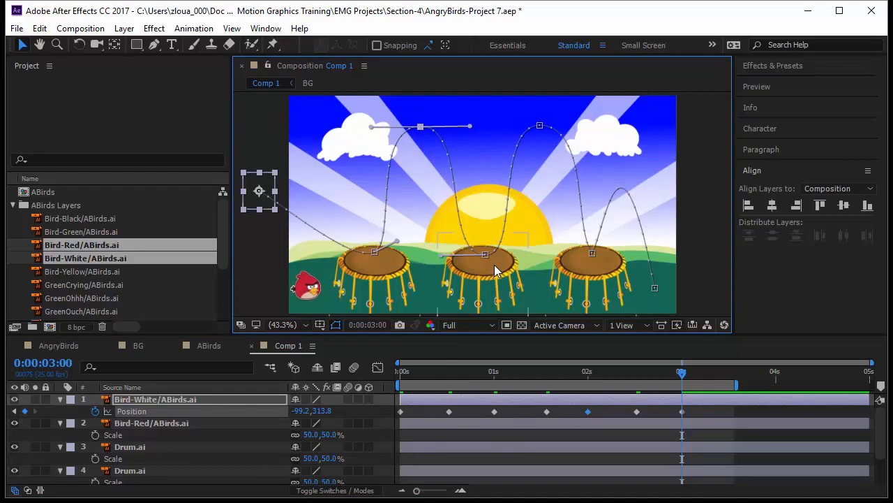
pyautogui.click(705, 225)
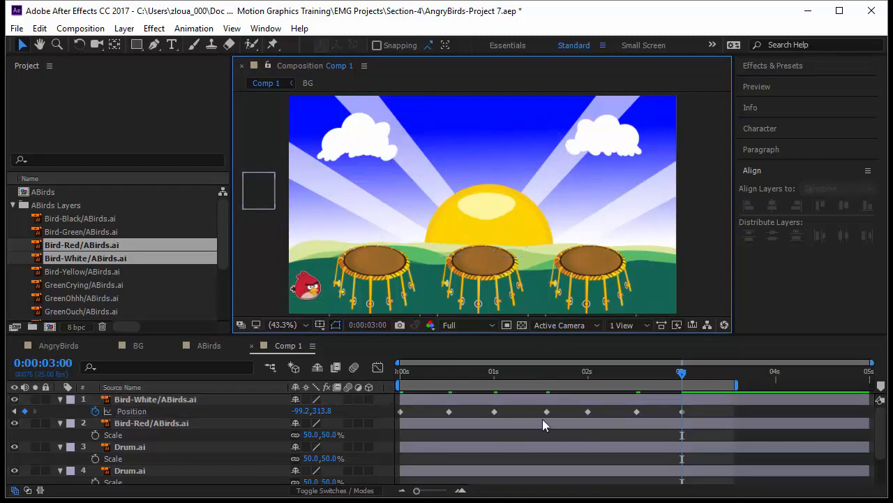
pyautogui.click(225, 413)
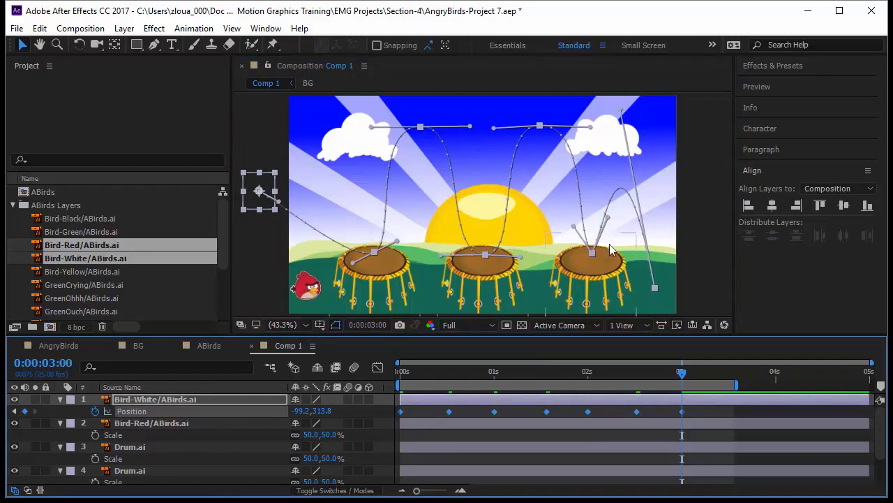
pyautogui.click(486, 255)
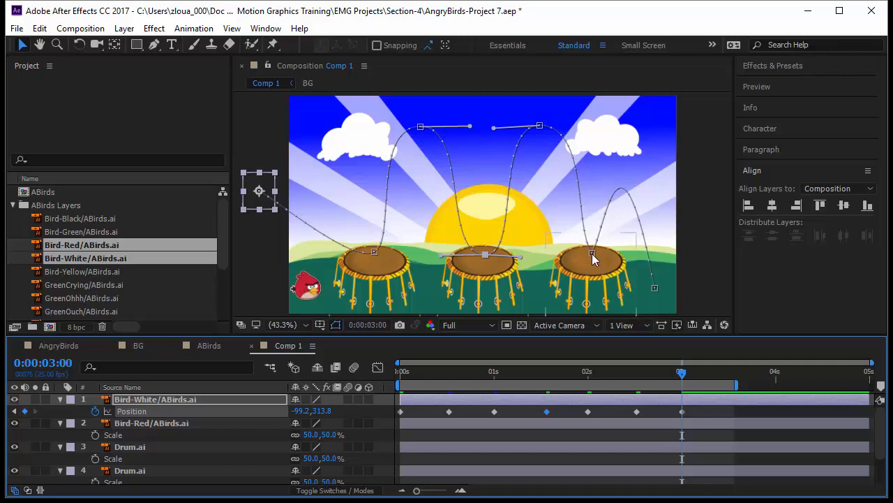
# - Apply Easy Ease to Bird-White's two mid-air Position keyframes at 0:00:01:00 and 0:00:02:00, and preview the bounce from the start
pyautogui.click(541, 127)
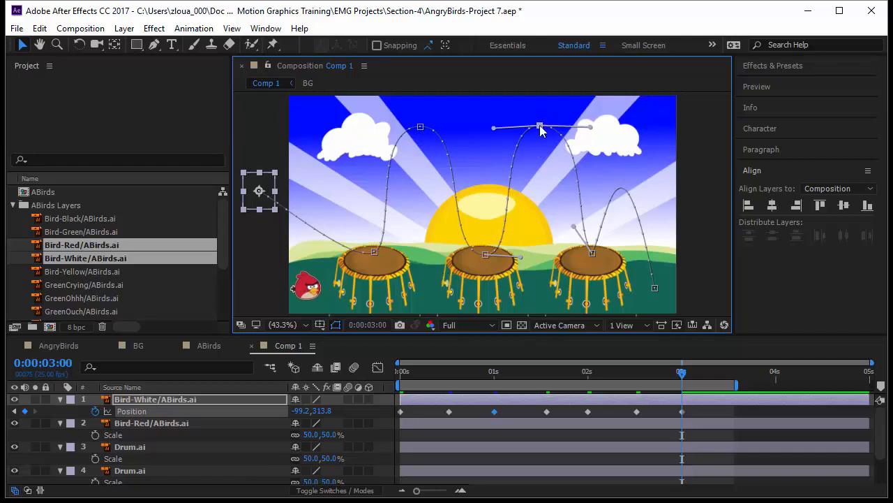
pyautogui.rightClick(494, 412)
pyautogui.moveTo(534, 410)
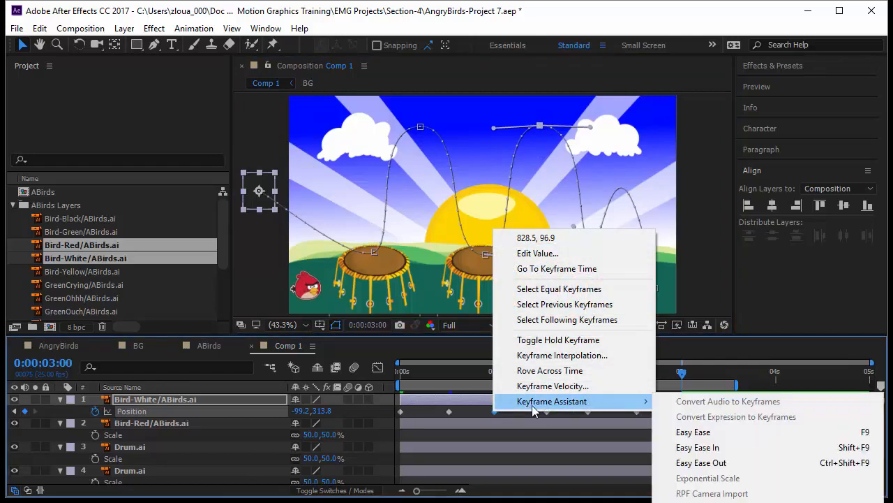
pyautogui.click(734, 432)
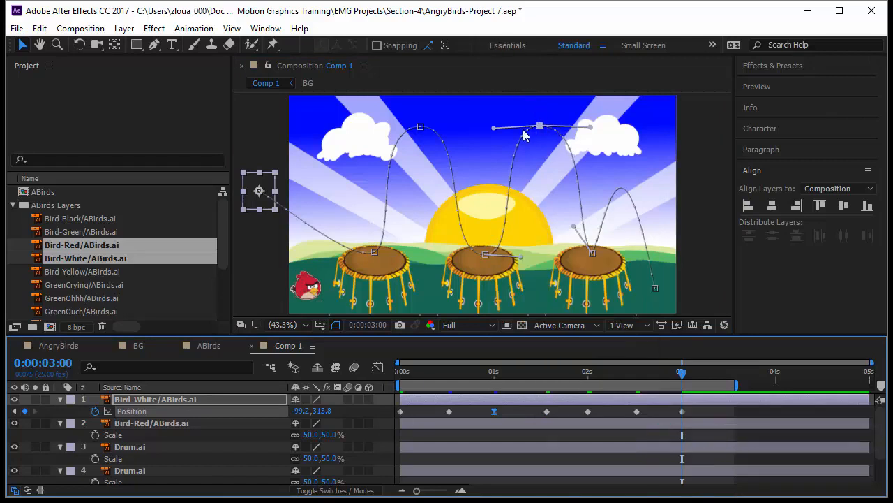
pyautogui.click(421, 127)
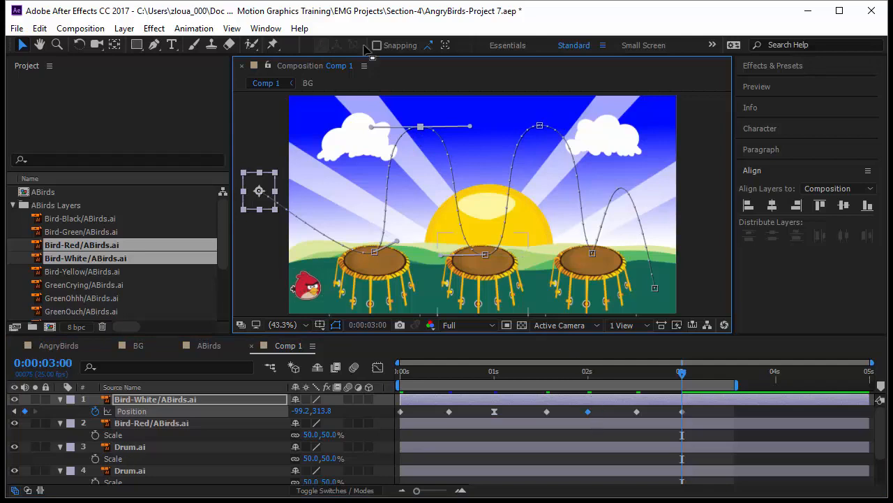
pyautogui.rightClick(421, 129)
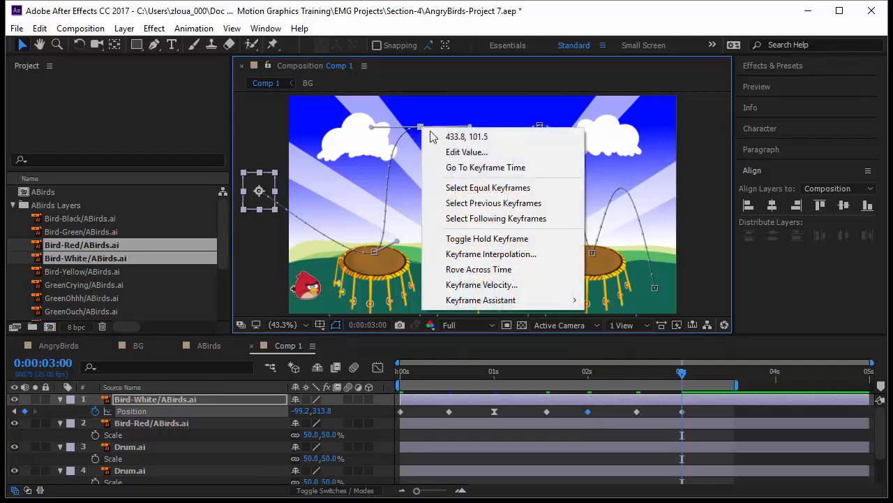
pyautogui.moveTo(515, 306)
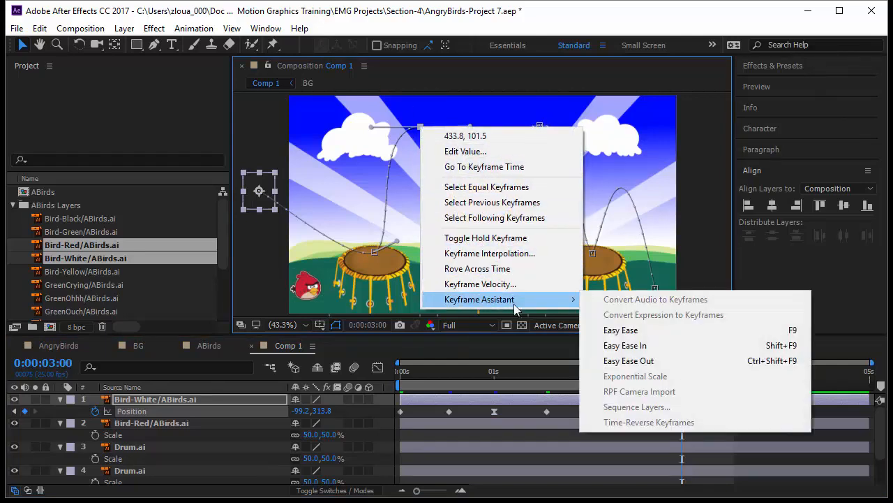
pyautogui.click(665, 331)
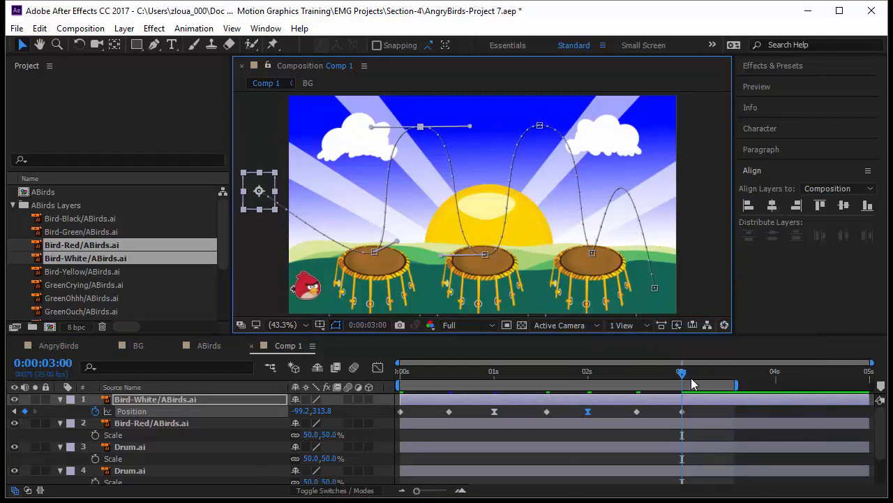
pyautogui.moveTo(682, 377); pyautogui.dragTo(400, 371)
pyautogui.press('space')
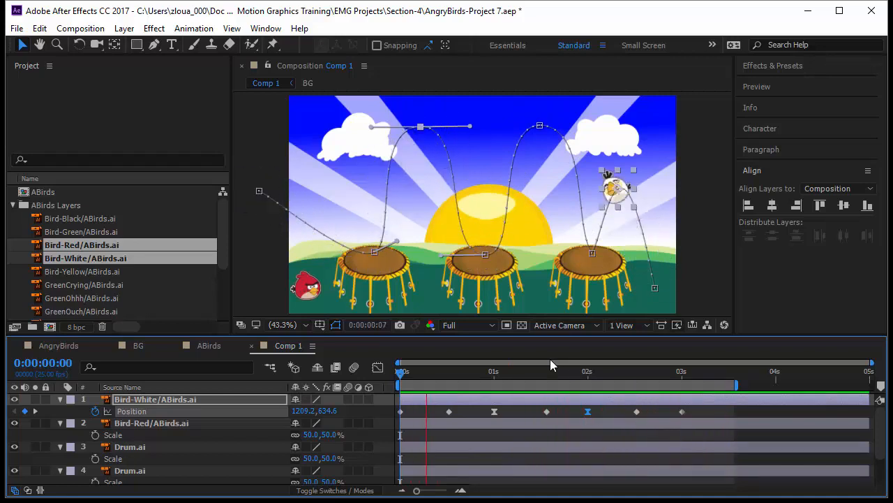
pyautogui.click(494, 412)
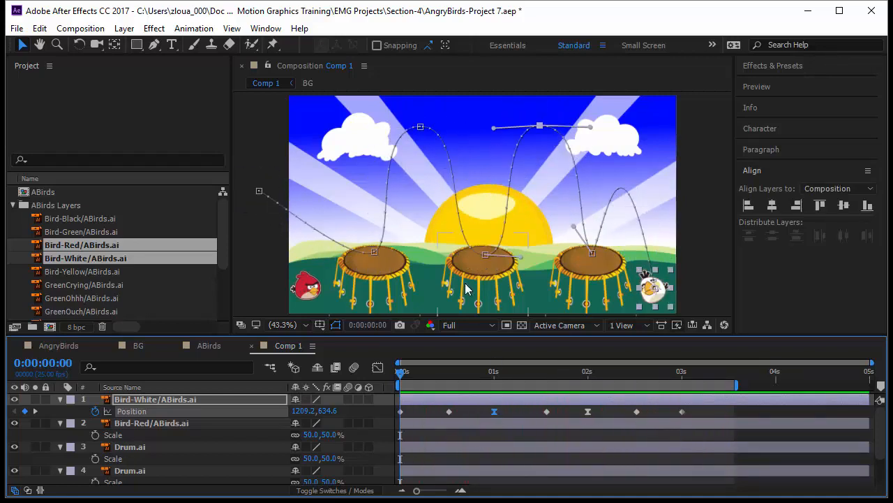
pyautogui.rightClick(485, 253)
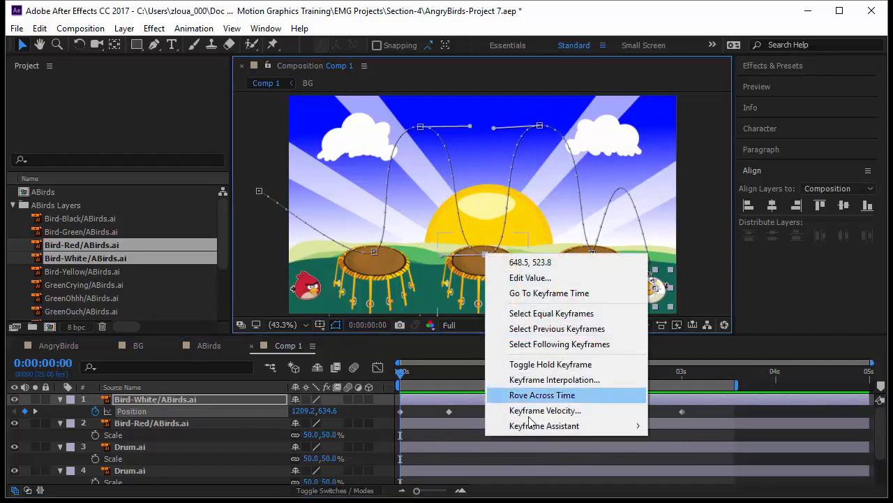
pyautogui.moveTo(532, 428)
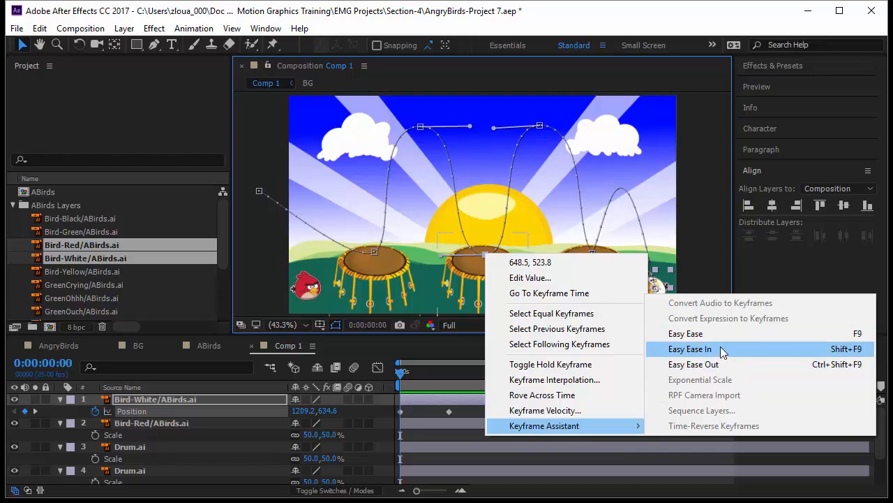
pyautogui.click(712, 335)
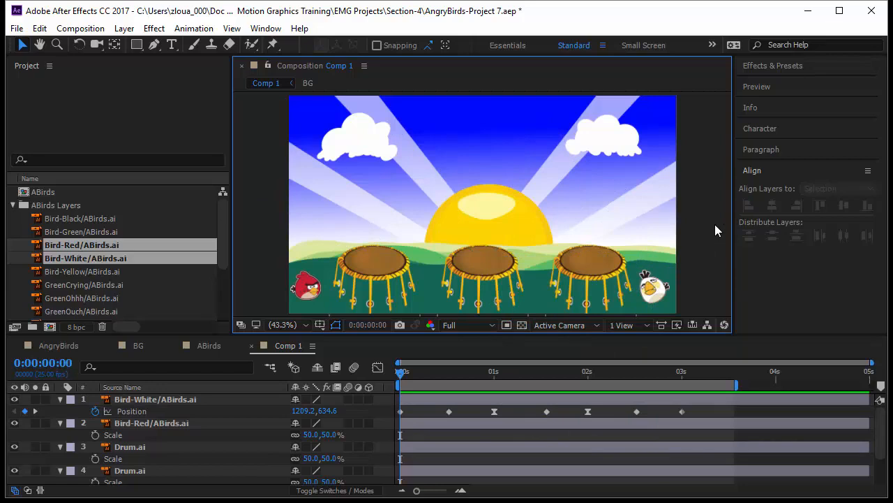
# - Select Bird-Red in the lower-left corner of the scene at 0:00:00:00
pyautogui.click(311, 287)
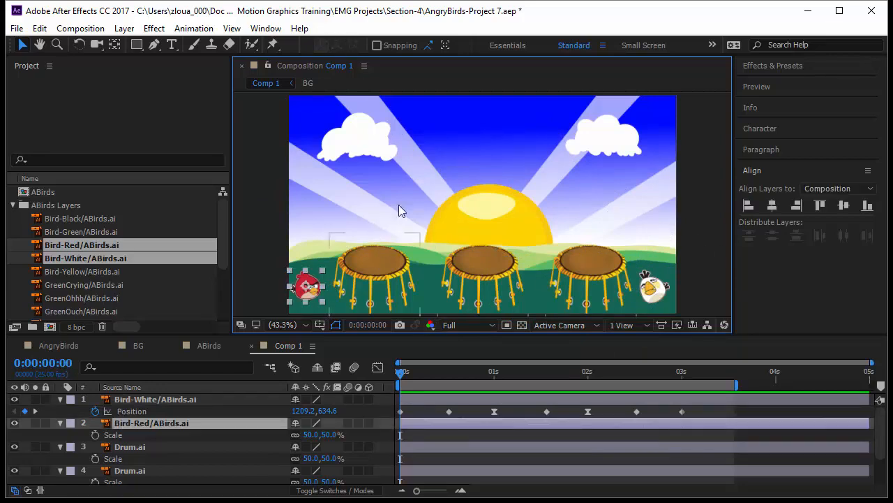